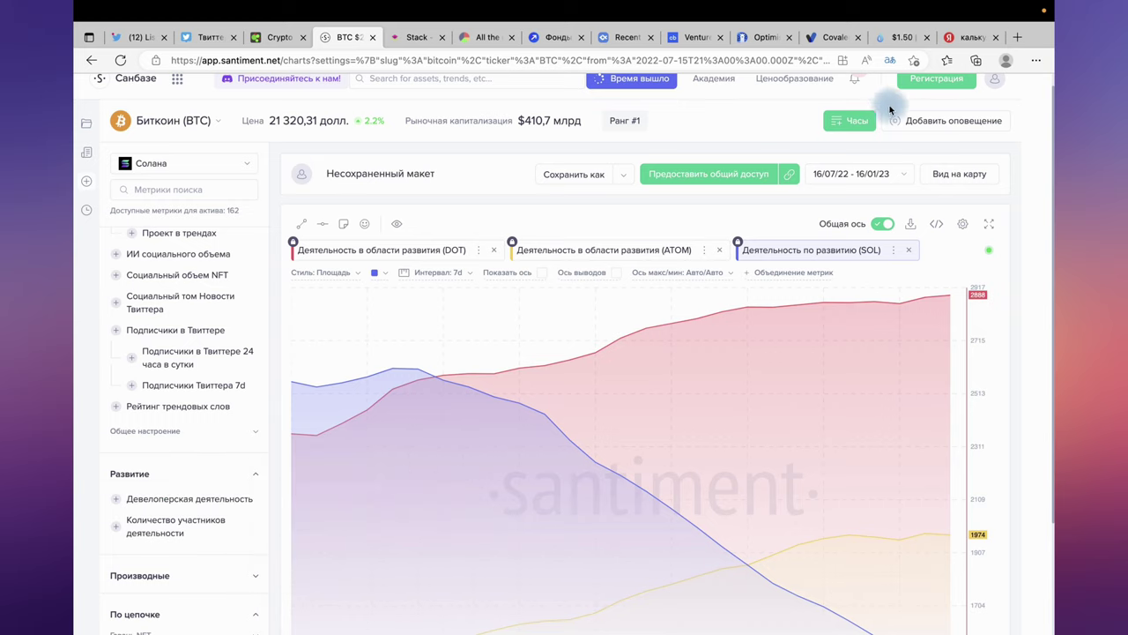
- Show the Santiment charts page in its original English instead of the Russian translation
{"action": "scroll", "coordinate": [216, 445], "scroll_direction": "down", "scroll_amount": 4}
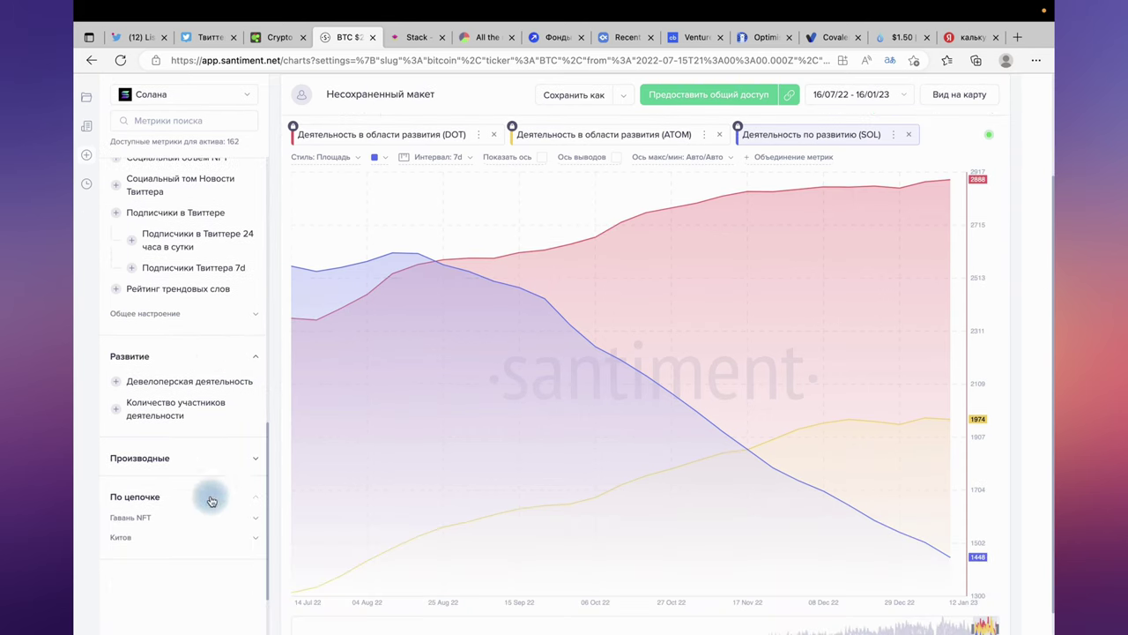
{"action": "scroll", "coordinate": [236, 403], "scroll_direction": "up", "scroll_amount": 5}
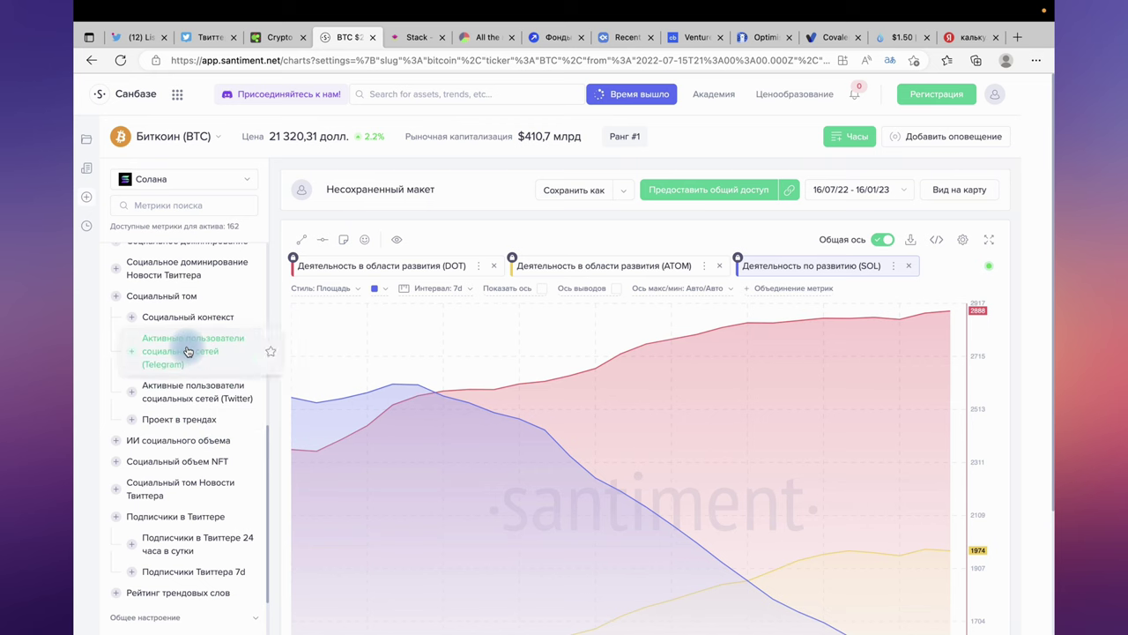
{"action": "mouse_move", "coordinate": [90, 308]}
{"action": "mouse_move", "coordinate": [262, 289]}
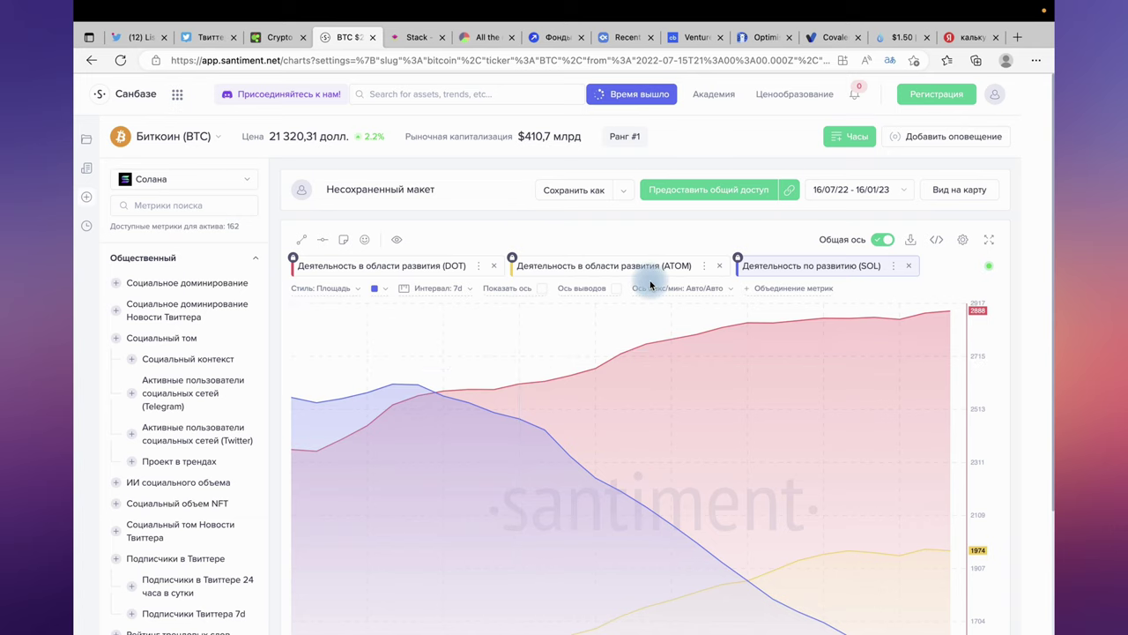
{"action": "left_click", "coordinate": [890, 61]}
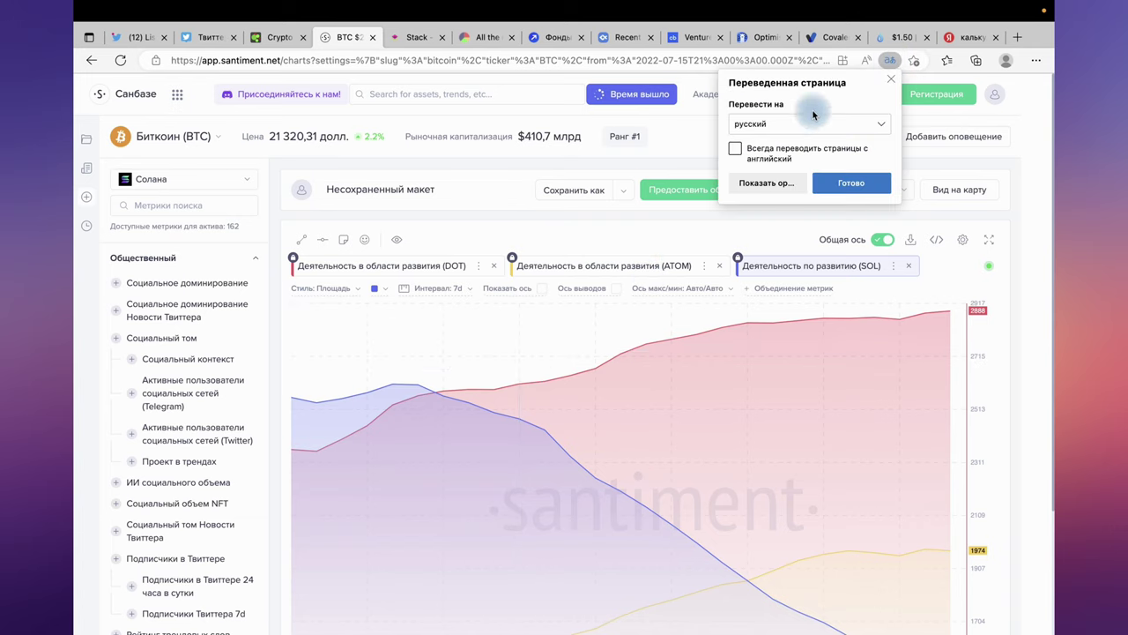
{"action": "left_click", "coordinate": [769, 183]}
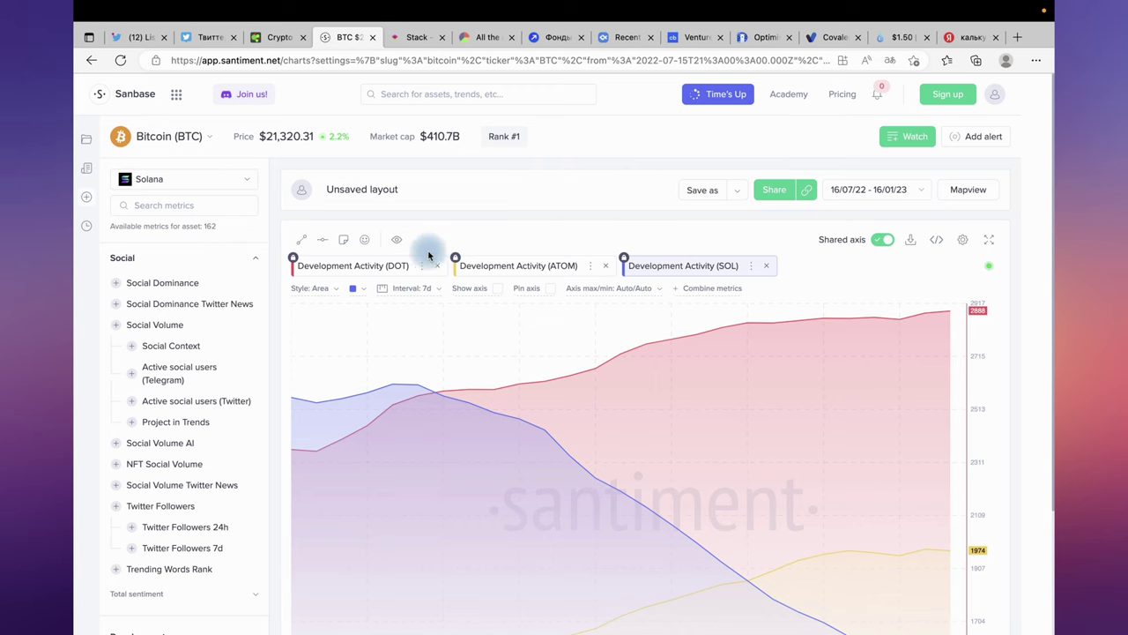
- Select the APT project for the metrics list and add its Development Activity to the existing DOT, ATOM and SOL chart
{"action": "scroll", "coordinate": [365, 341], "scroll_direction": "down", "scroll_amount": 2}
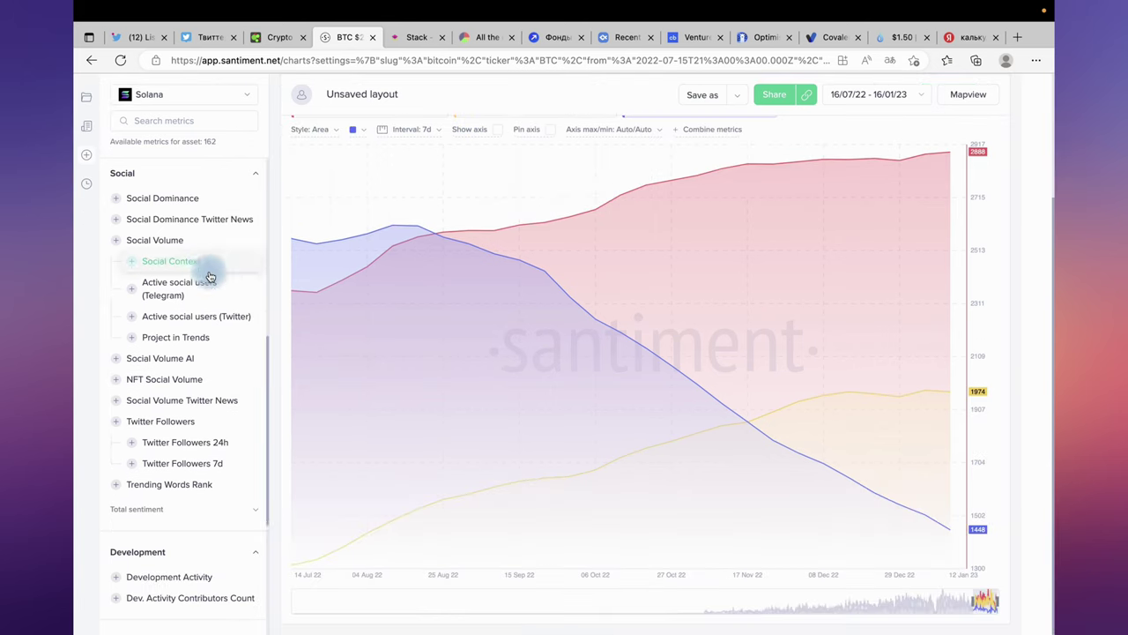
{"action": "scroll", "coordinate": [206, 221], "scroll_direction": "up", "scroll_amount": 4}
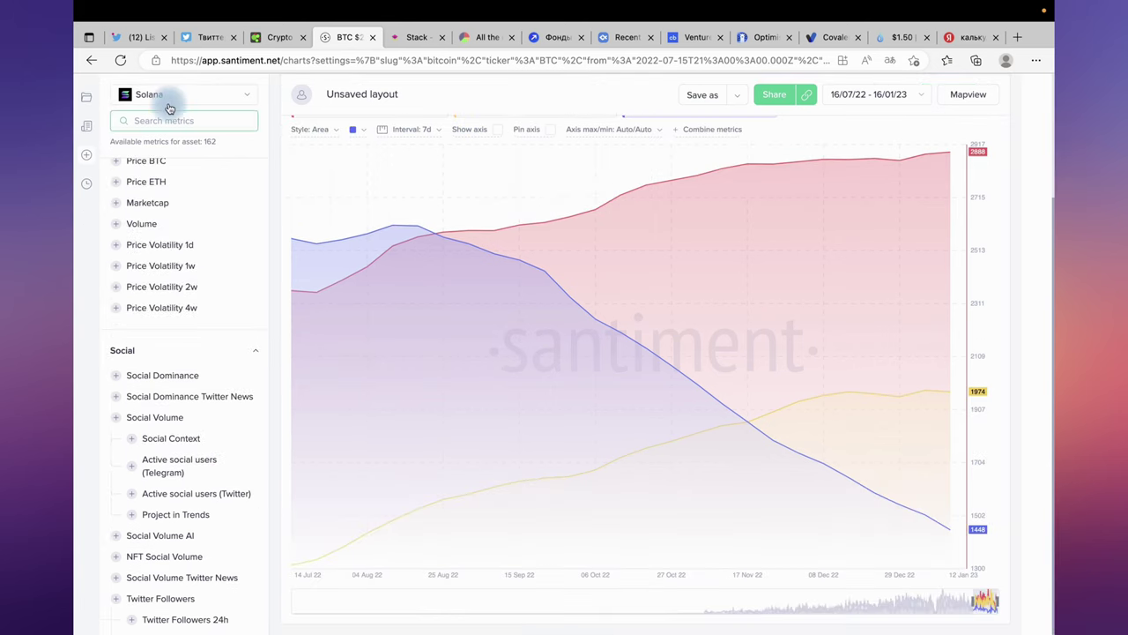
{"action": "left_click", "coordinate": [248, 98]}
{"action": "left_click", "coordinate": [480, 254]}
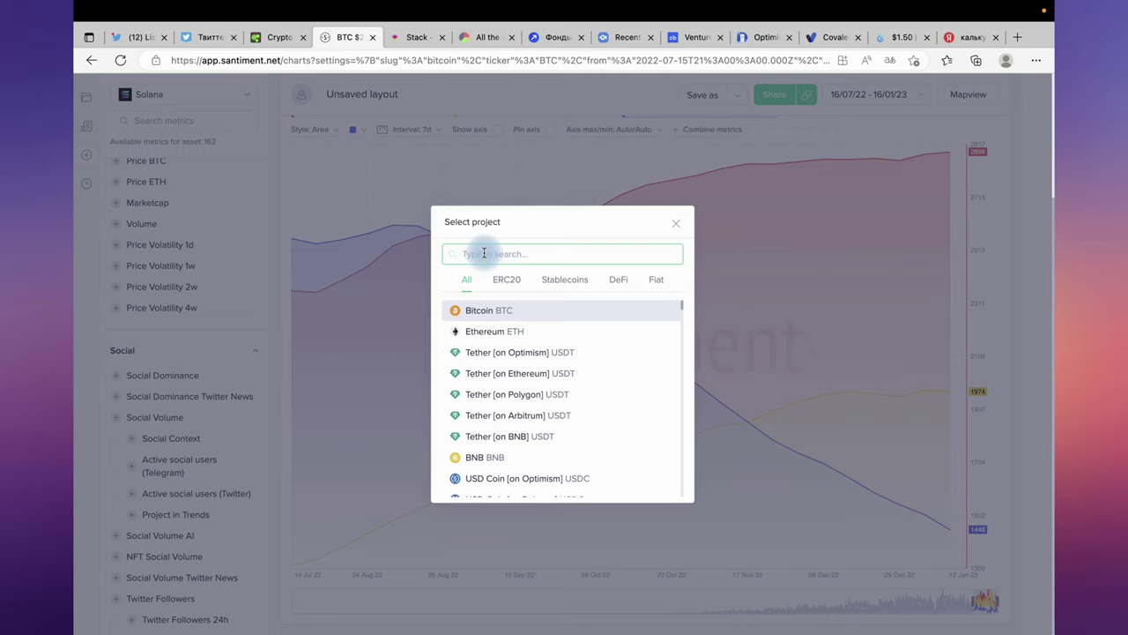
{"action": "type", "text": "фзеш"}
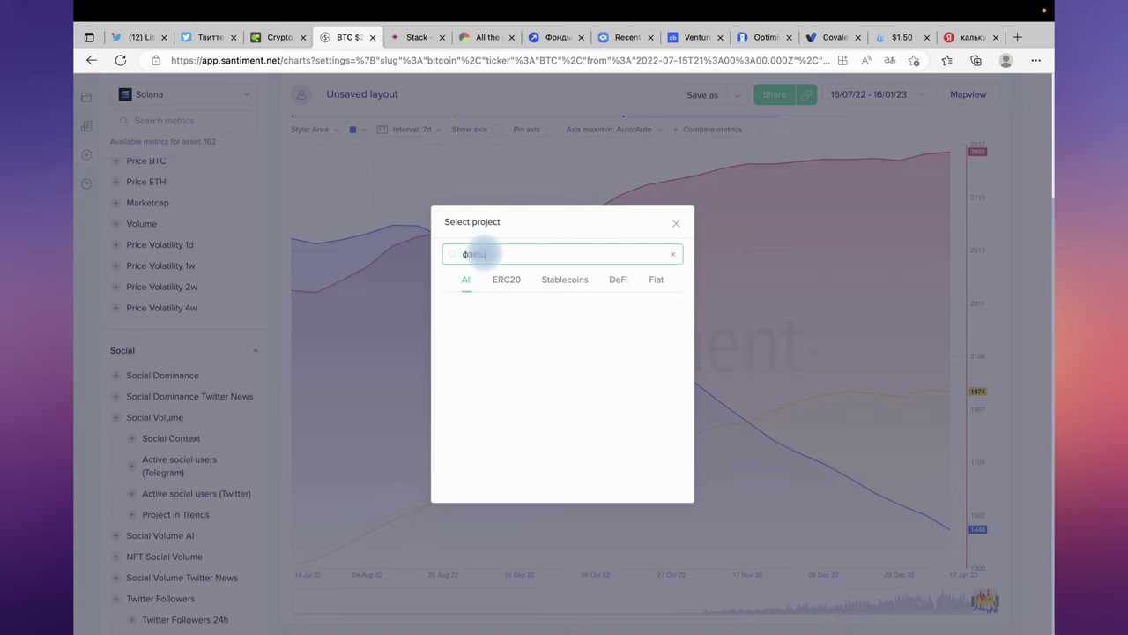
{"action": "key", "text": "Escape"}
{"action": "scroll", "coordinate": [212, 419], "scroll_direction": "down", "scroll_amount": 3}
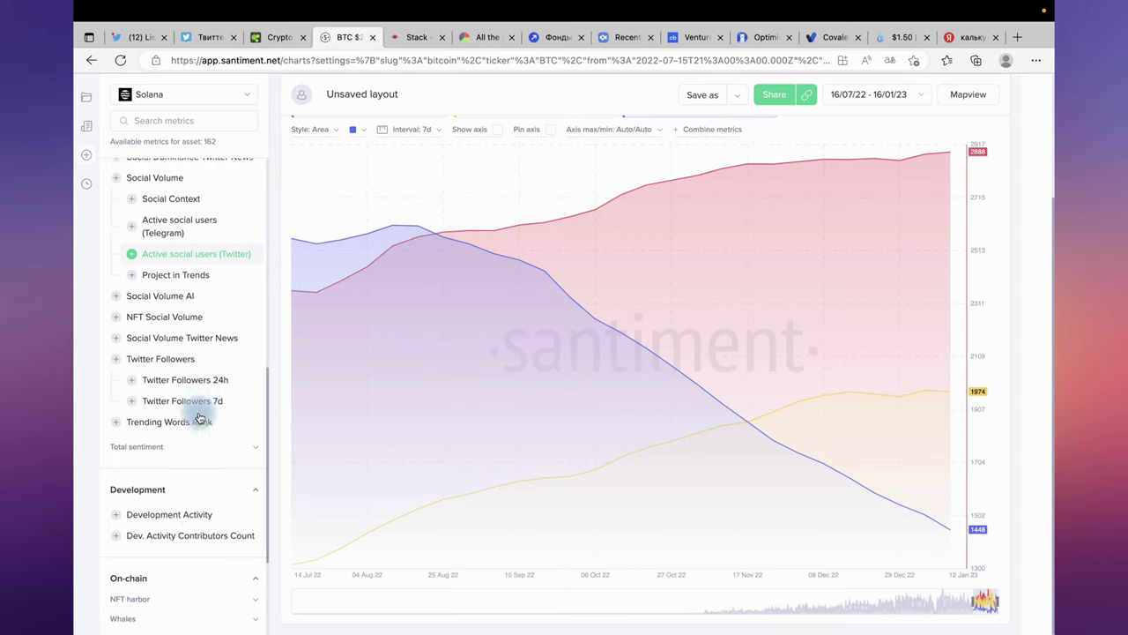
{"action": "left_click", "coordinate": [194, 520]}
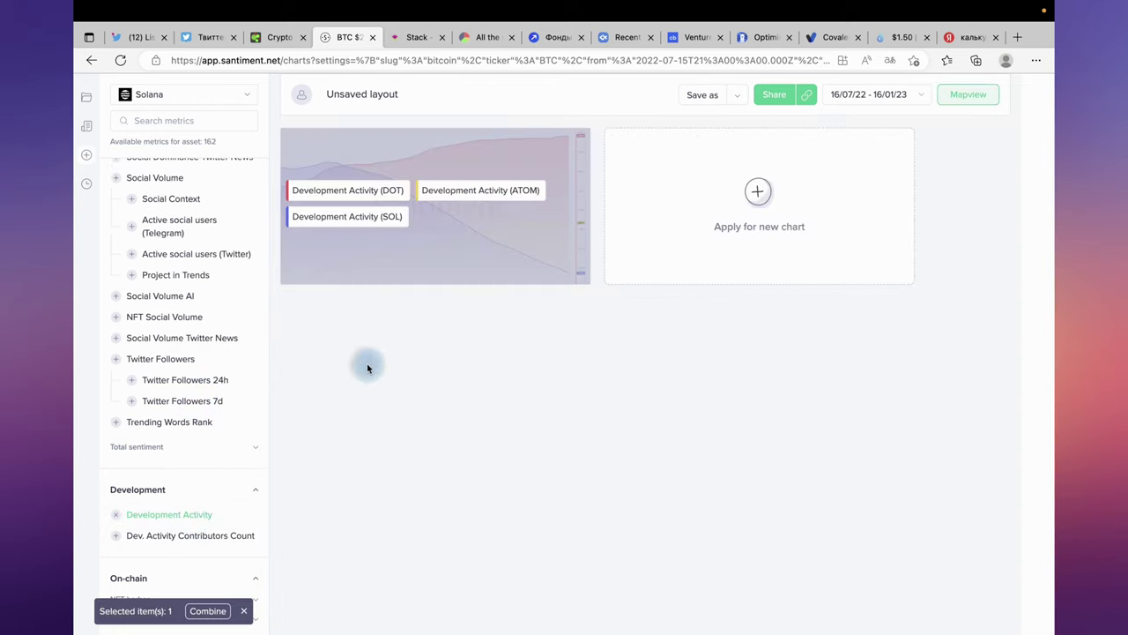
{"action": "left_click", "coordinate": [476, 246]}
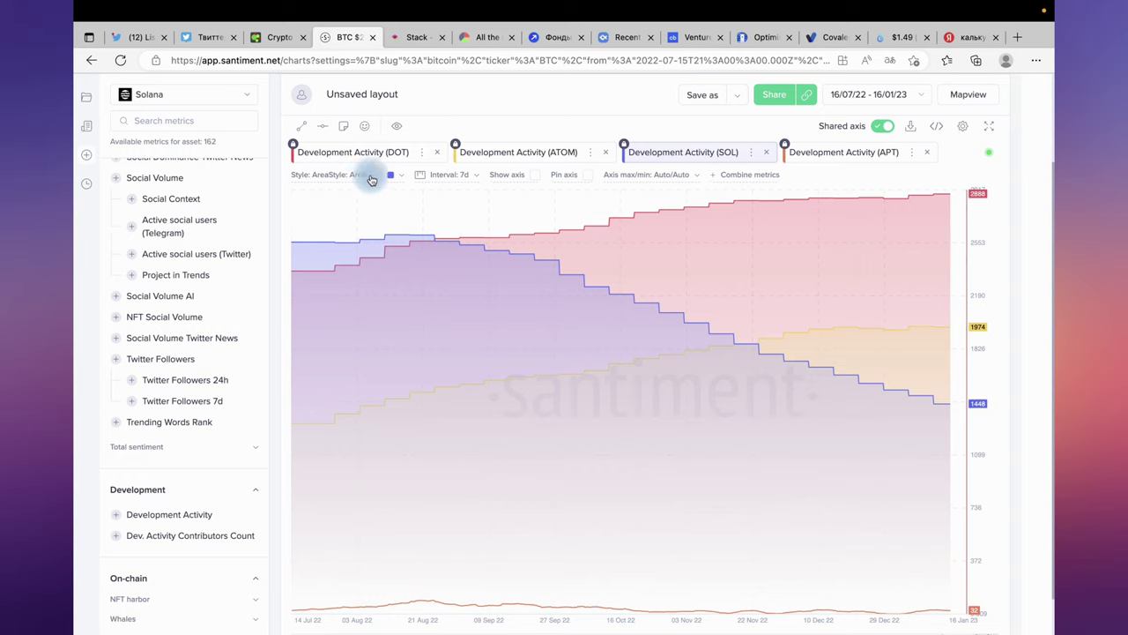
- Set the interval of the APT Development Activity metric to 7 days
{"action": "left_click", "coordinate": [793, 155]}
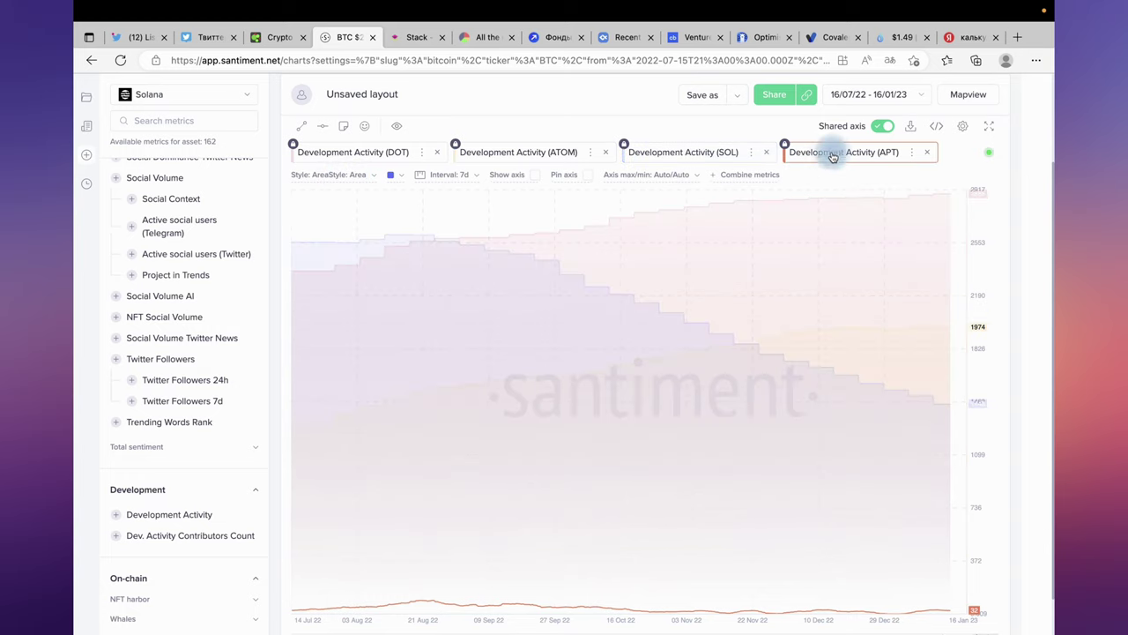
{"action": "left_click", "coordinate": [431, 174]}
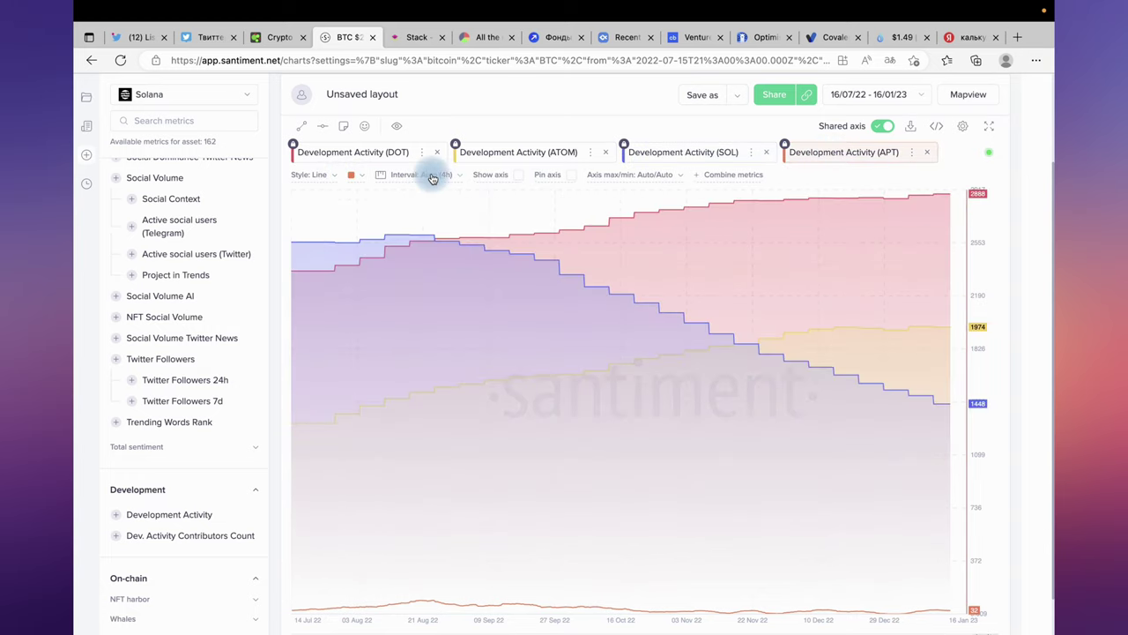
{"action": "scroll", "coordinate": [418, 255], "scroll_direction": "down", "scroll_amount": 3}
{"action": "left_click", "coordinate": [408, 300]}
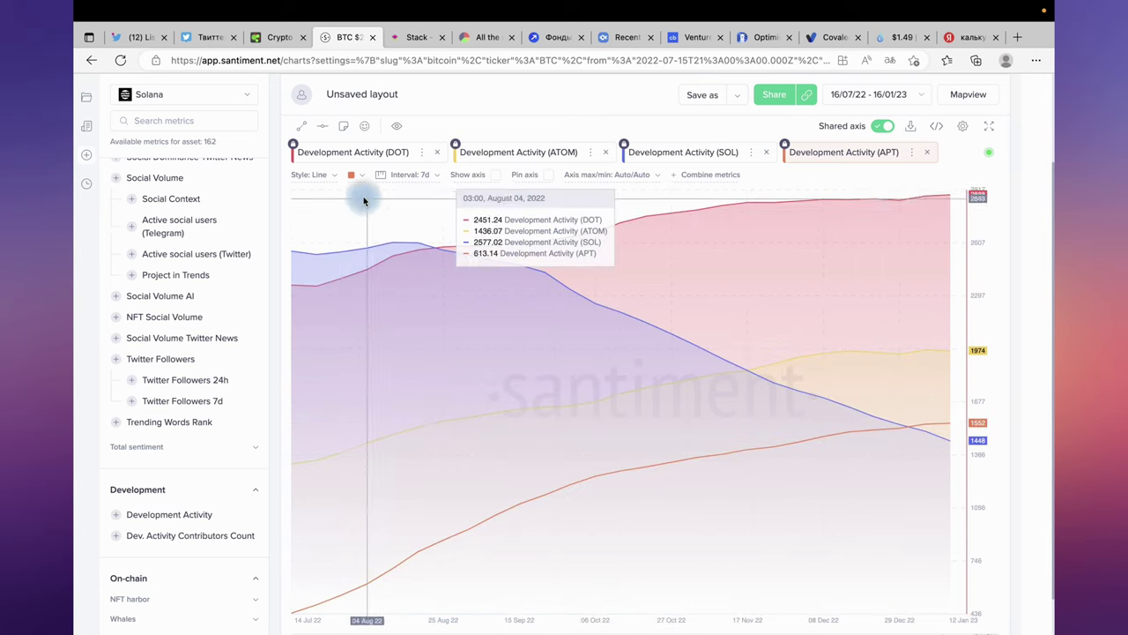
- Try the Area style for the APT metric and separate axes for the chart, restoring the Line style and the shared axis
{"action": "left_click", "coordinate": [331, 177]}
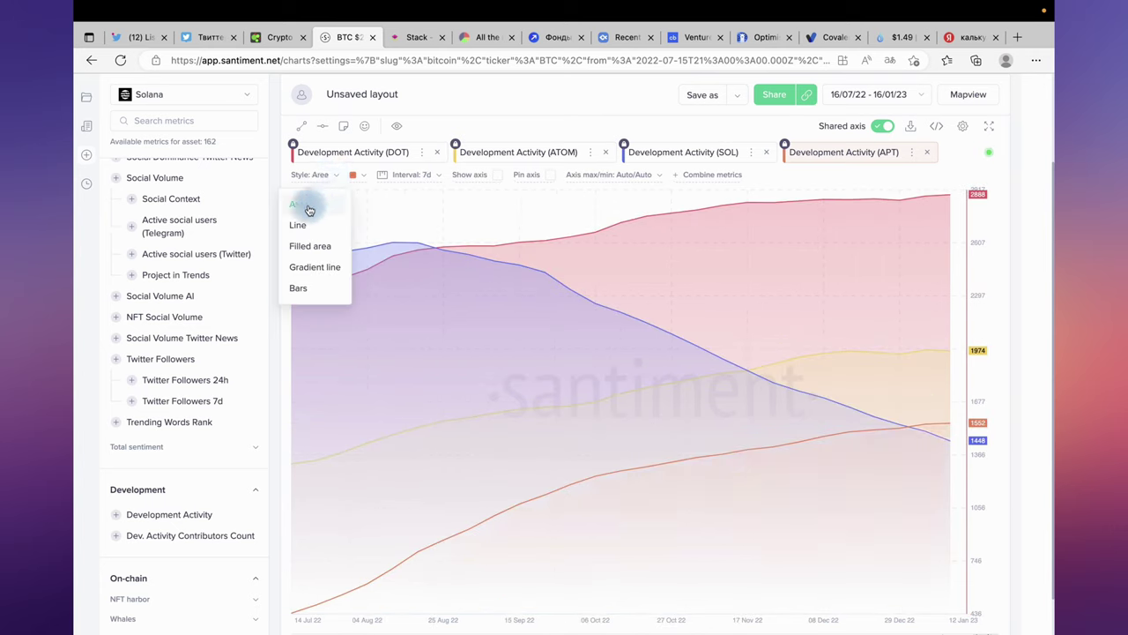
{"action": "left_click", "coordinate": [324, 208]}
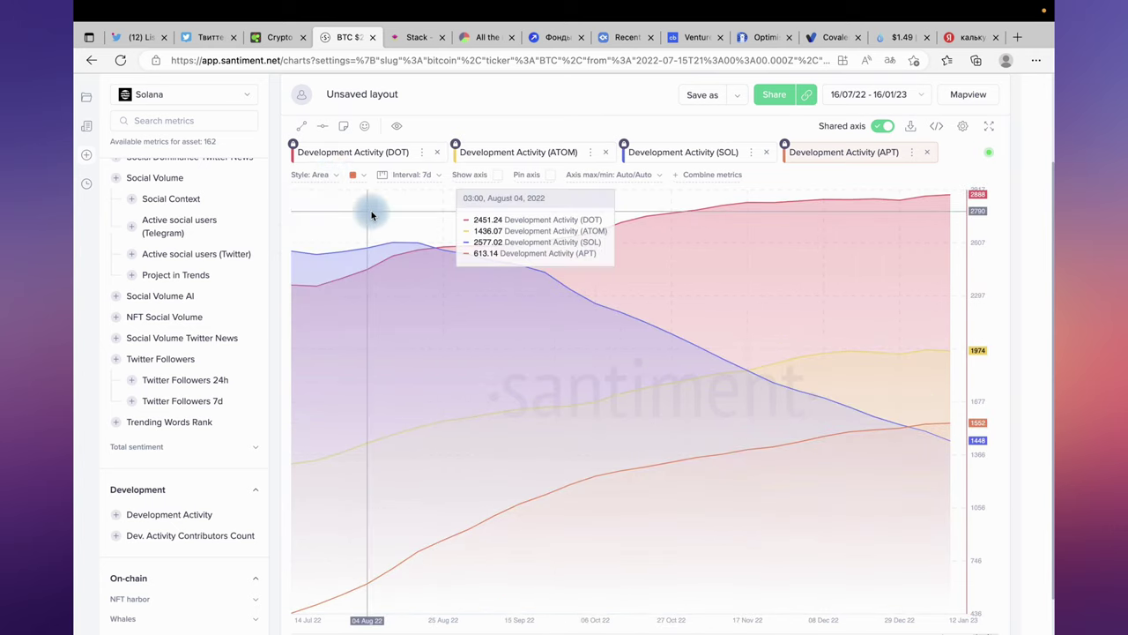
{"action": "left_click", "coordinate": [328, 179]}
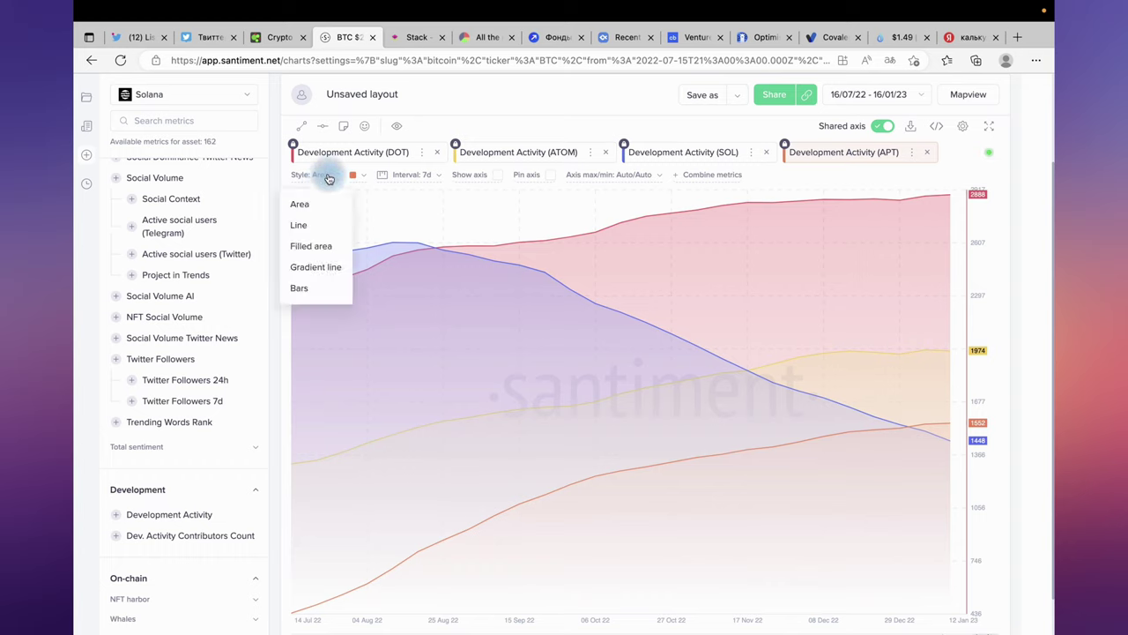
{"action": "left_click", "coordinate": [300, 228]}
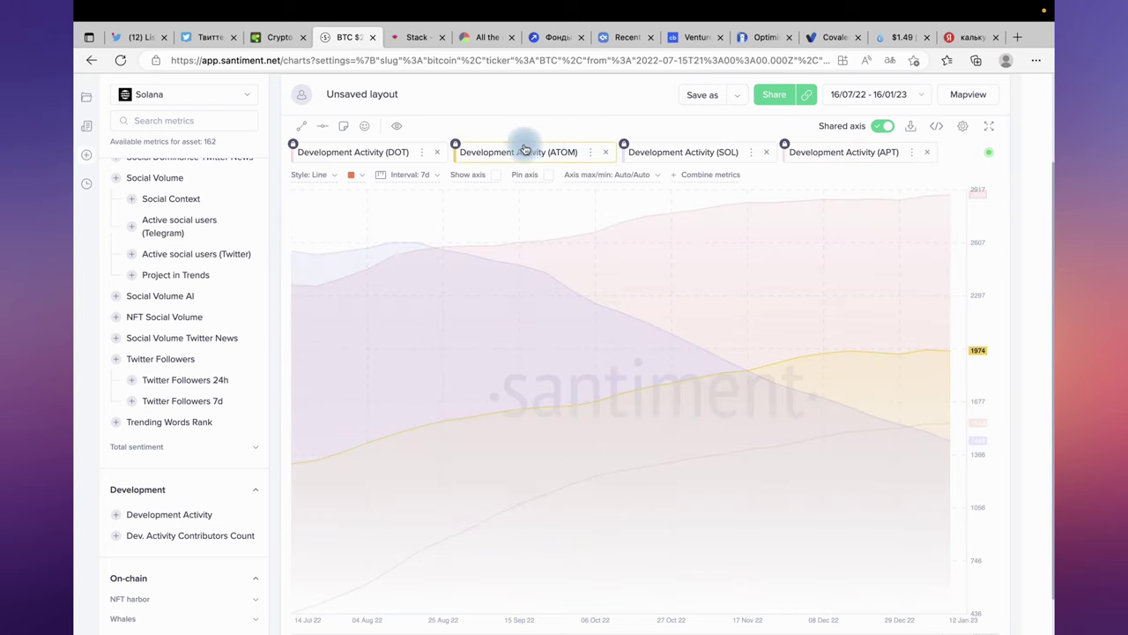
{"action": "left_click", "coordinate": [877, 129]}
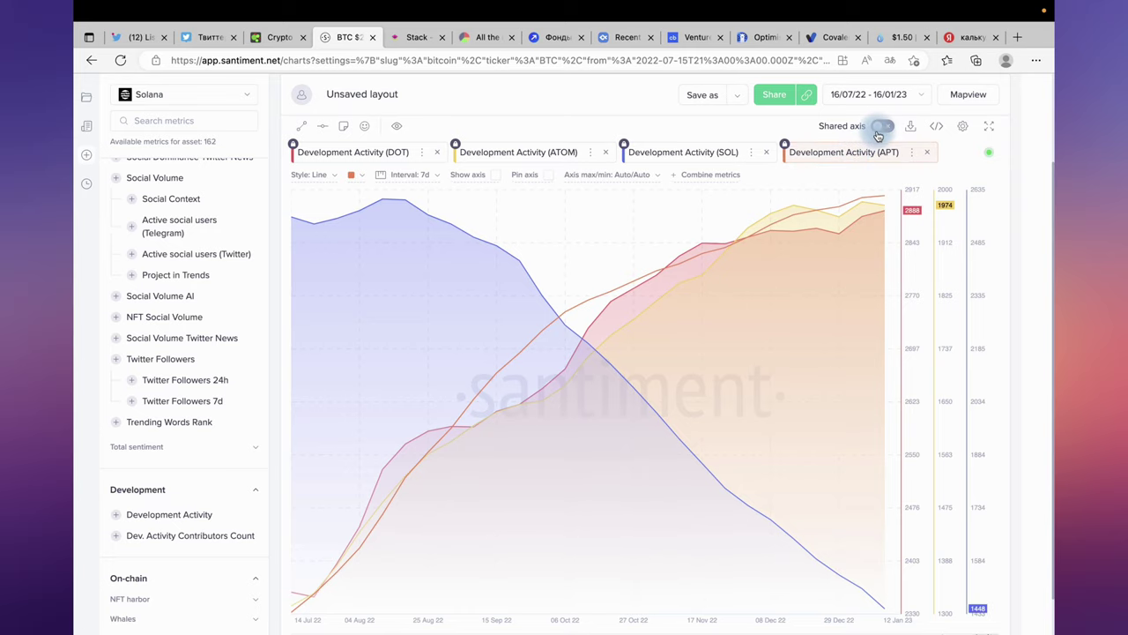
{"action": "left_click", "coordinate": [880, 129]}
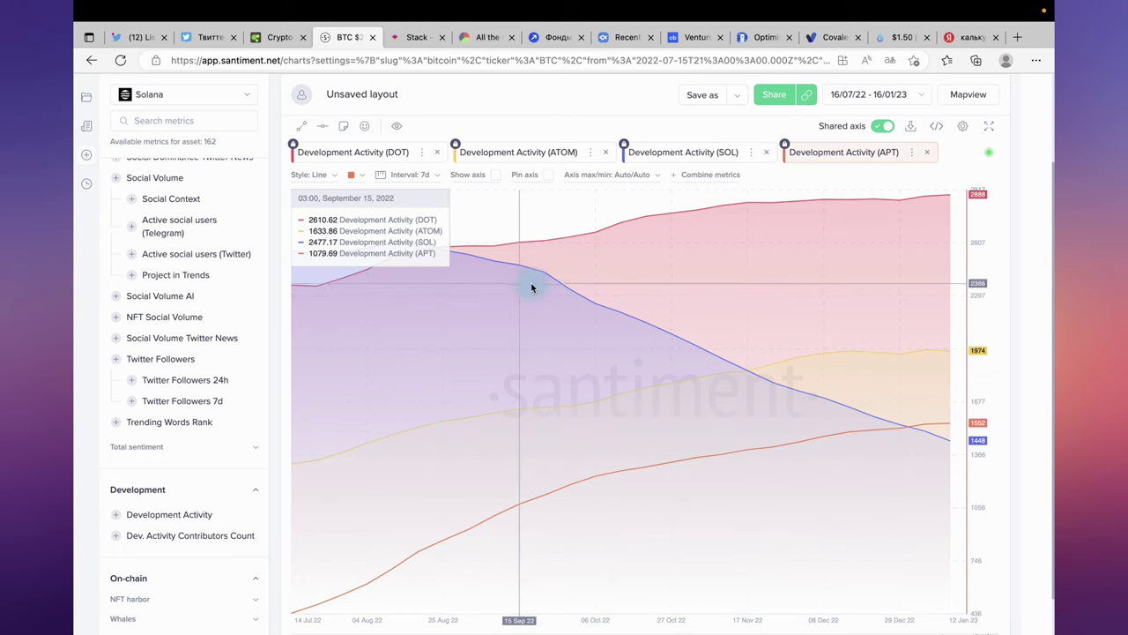
- Add APT's Social Dominance metric as a new chart below the Development Activity chart
{"action": "scroll", "coordinate": [1049, 390], "scroll_direction": "down", "scroll_amount": 1}
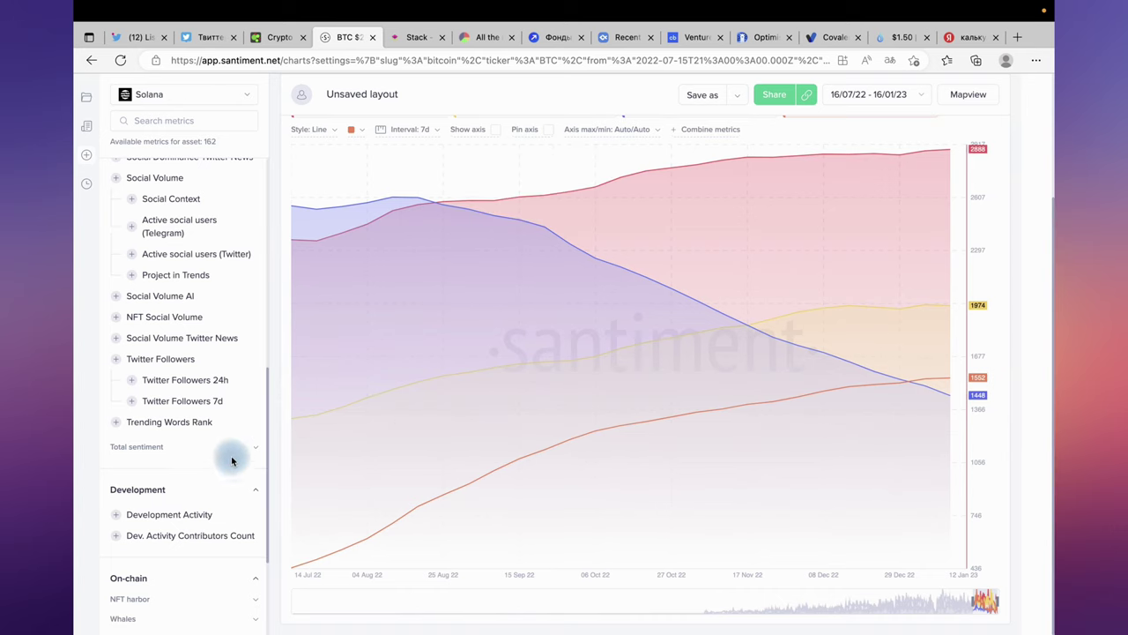
{"action": "scroll", "coordinate": [229, 452], "scroll_direction": "down", "scroll_amount": 2}
{"action": "scroll", "coordinate": [226, 448], "scroll_direction": "up", "scroll_amount": 3}
{"action": "scroll", "coordinate": [222, 447], "scroll_direction": "up", "scroll_amount": 3}
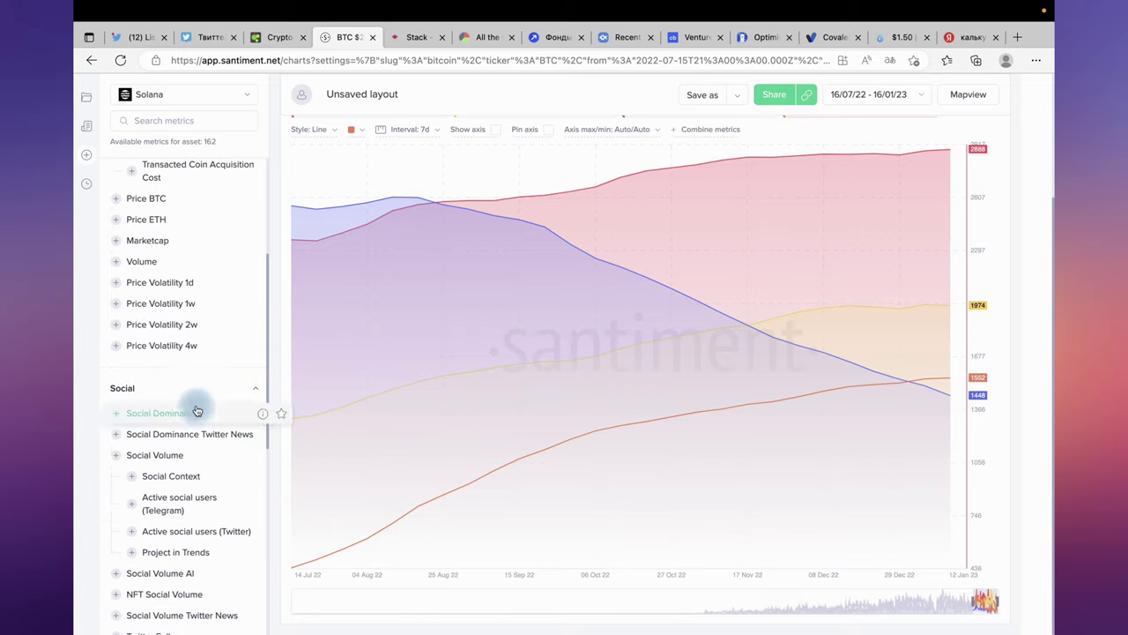
{"action": "left_click_drag", "start_coordinate": [165, 420], "coordinate": [695, 219]}
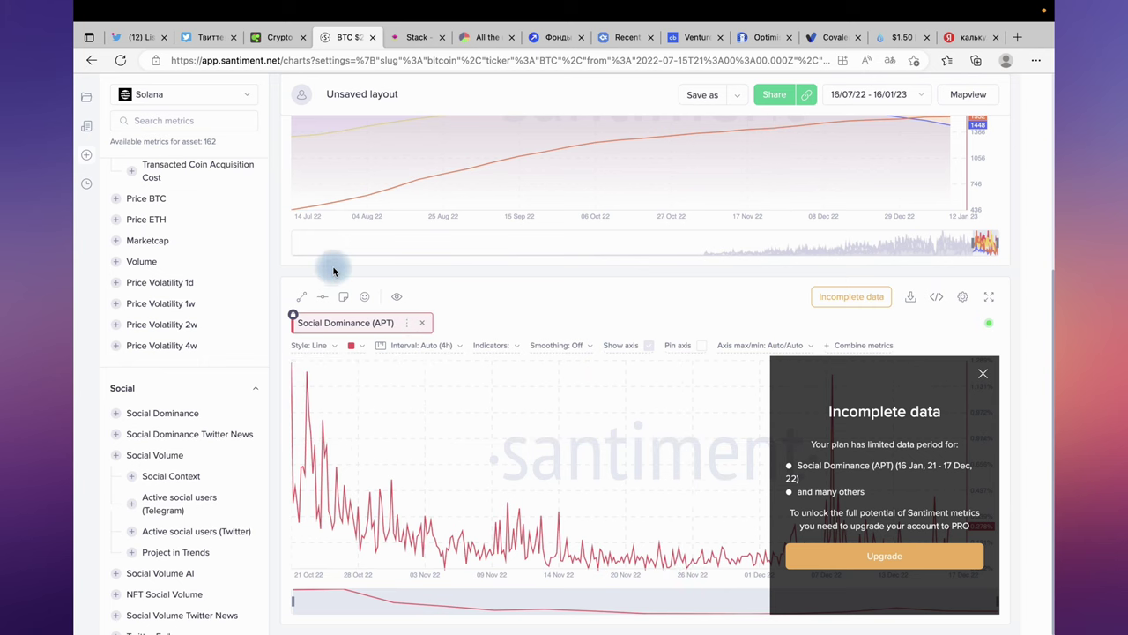
- Select the Polkadot (DOT) project and add its Social Dominance to the chart with APT's Social Dominance
{"action": "left_click", "coordinate": [212, 105]}
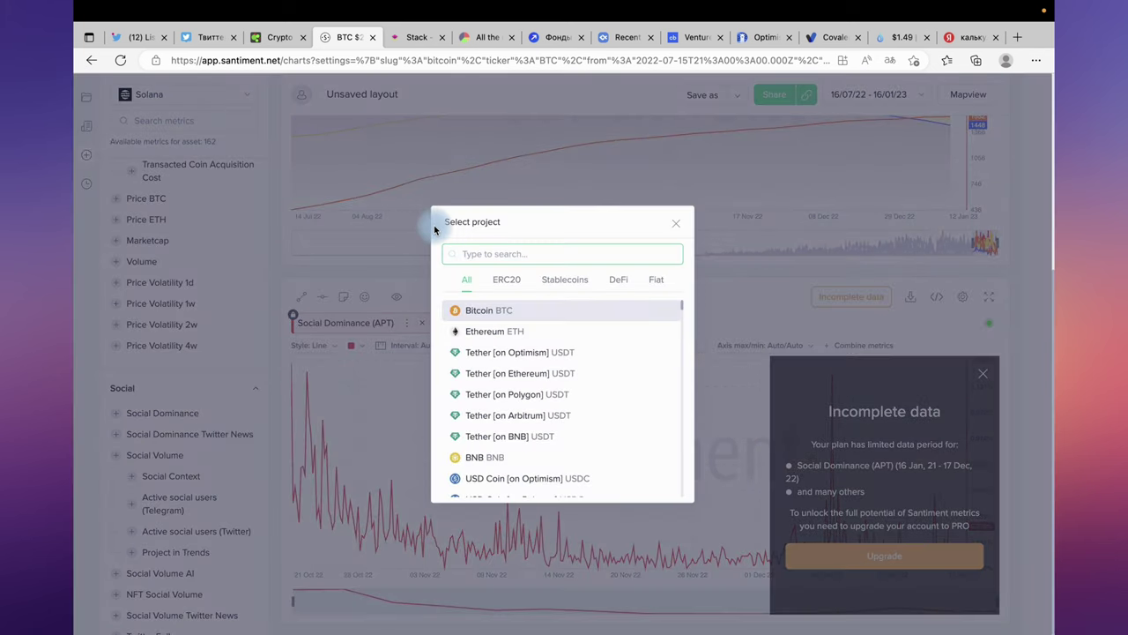
{"action": "type", "text": "dot"}
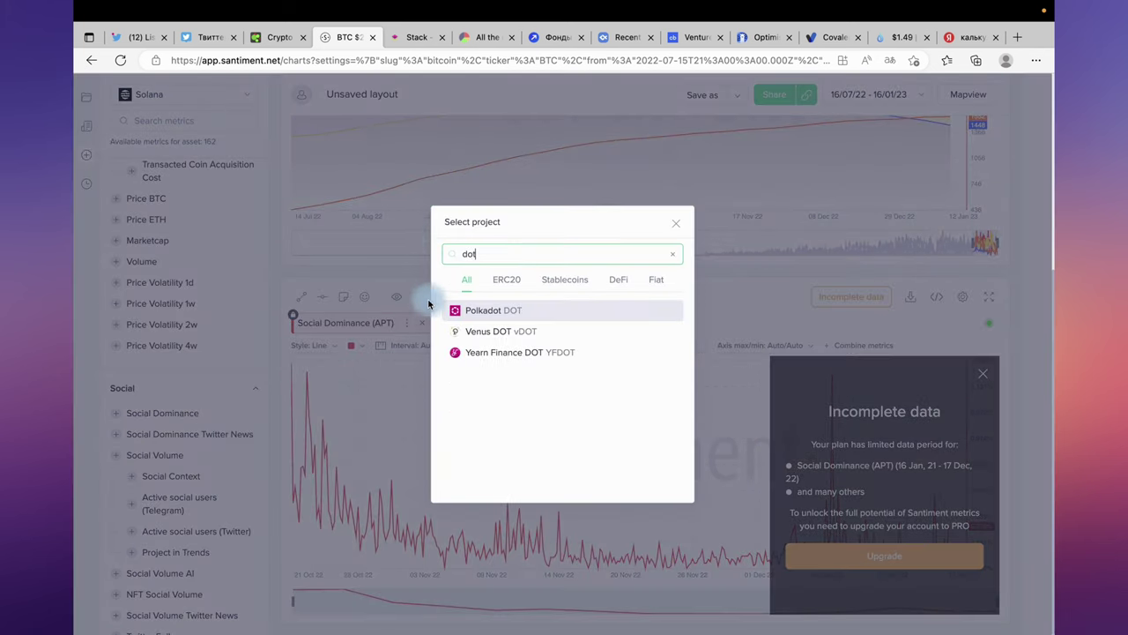
{"action": "left_click", "coordinate": [484, 309]}
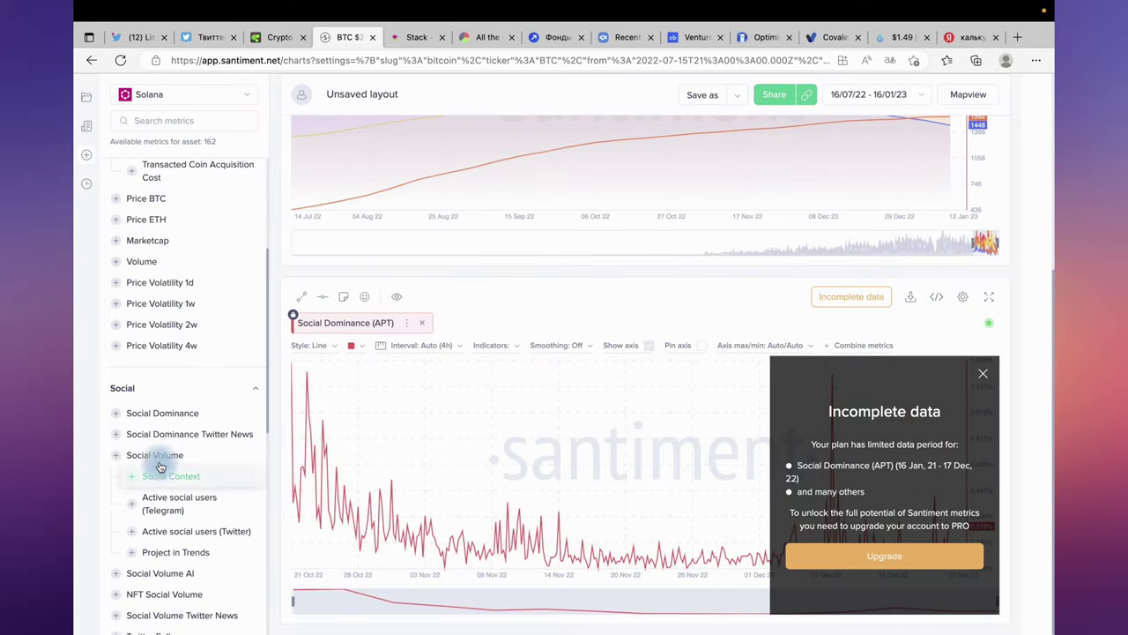
{"action": "key", "text": "shift+m"}
{"action": "left_click", "coordinate": [184, 414]}
{"action": "left_click", "coordinate": [711, 262]}
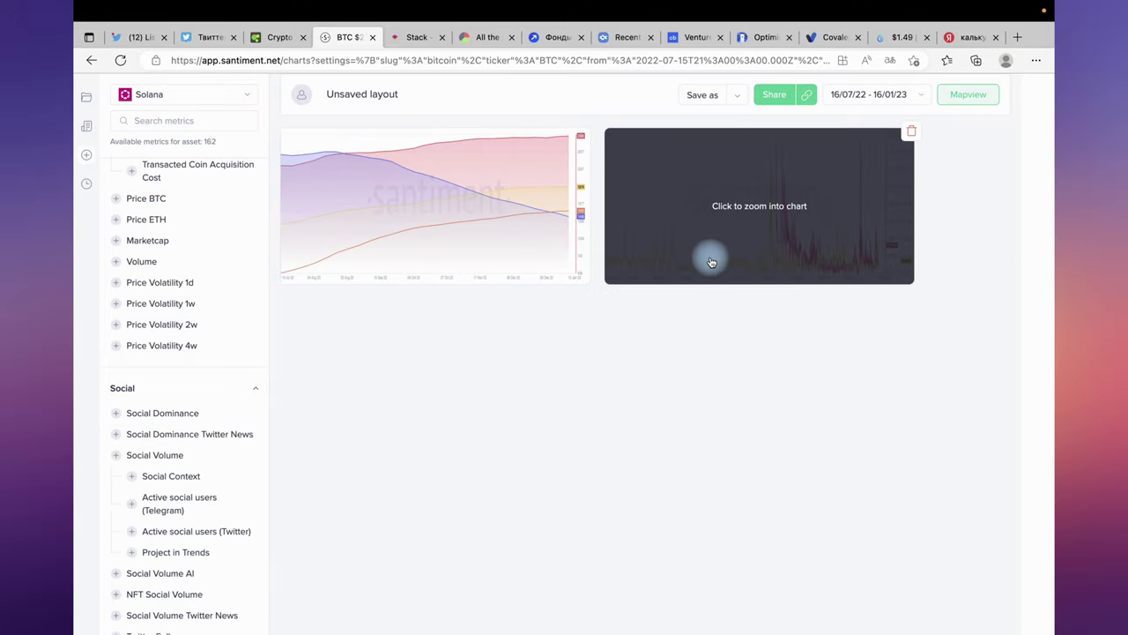
- Select the Cosmos (ATOM) project for the metrics list and dismiss the Incomplete data notice on the Social Dominance chart
{"action": "left_click", "coordinate": [164, 95]}
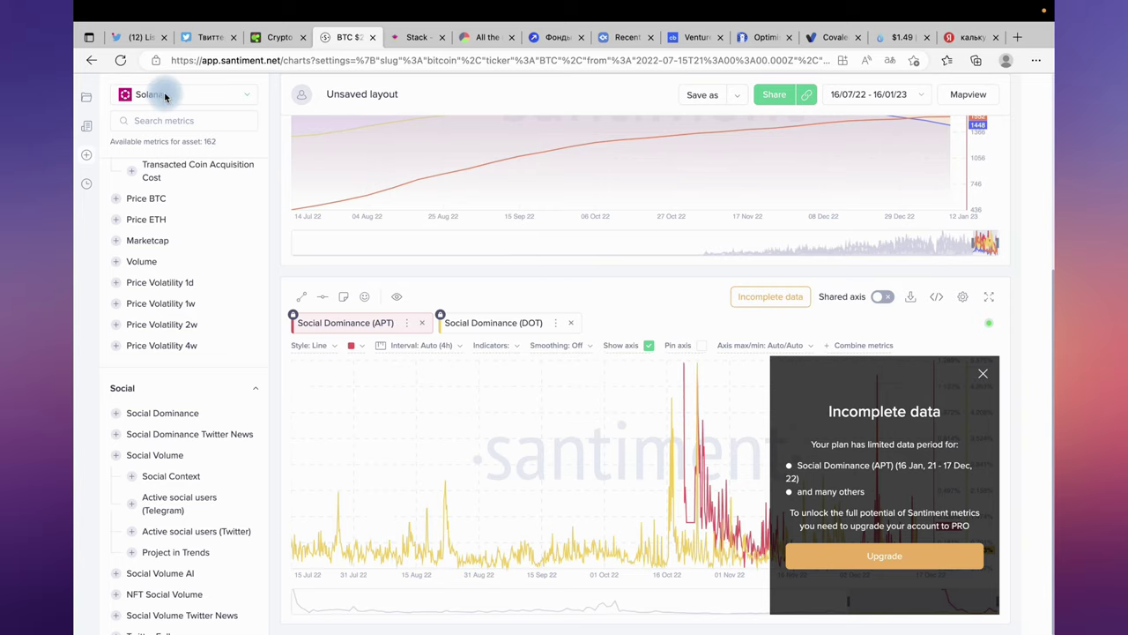
{"action": "type", "text": "atom"}
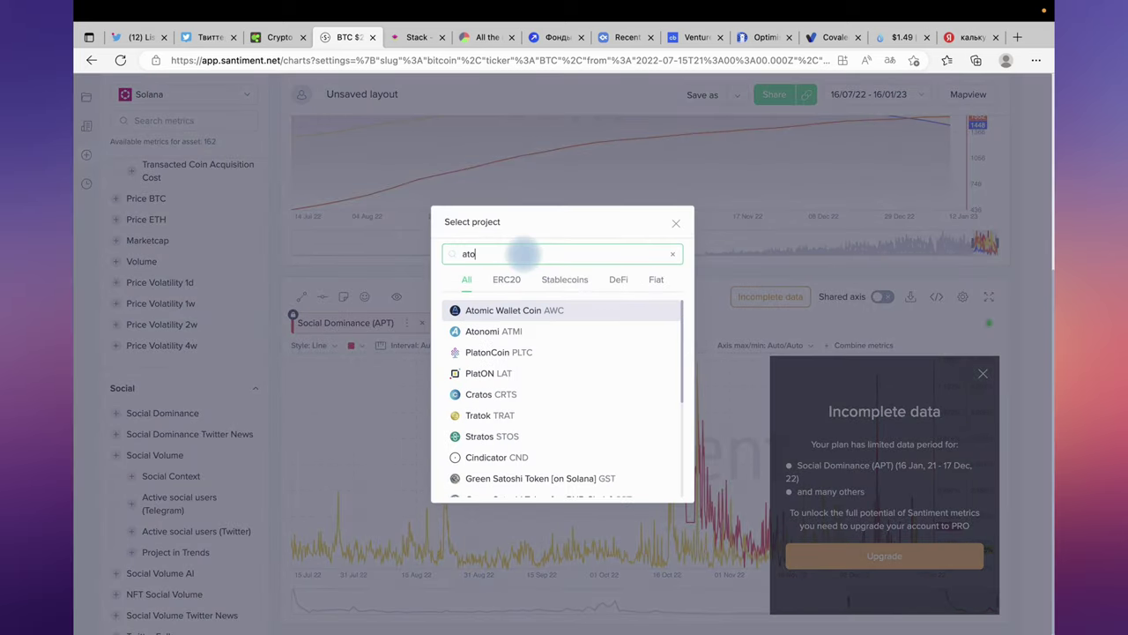
{"action": "left_click", "coordinate": [500, 310]}
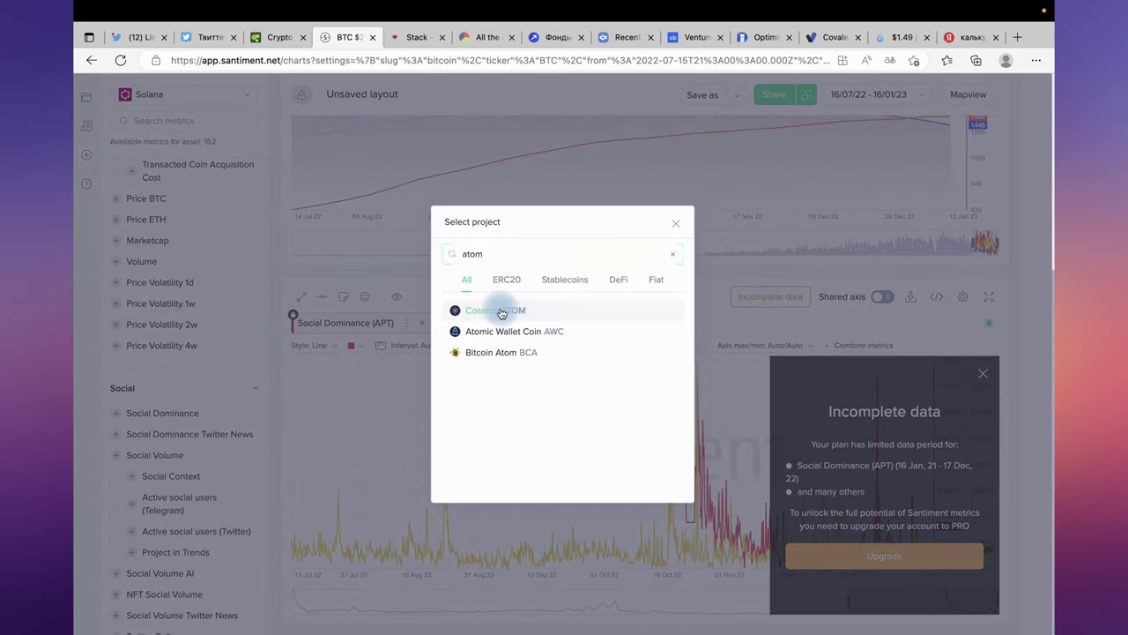
{"action": "left_click", "coordinate": [983, 373]}
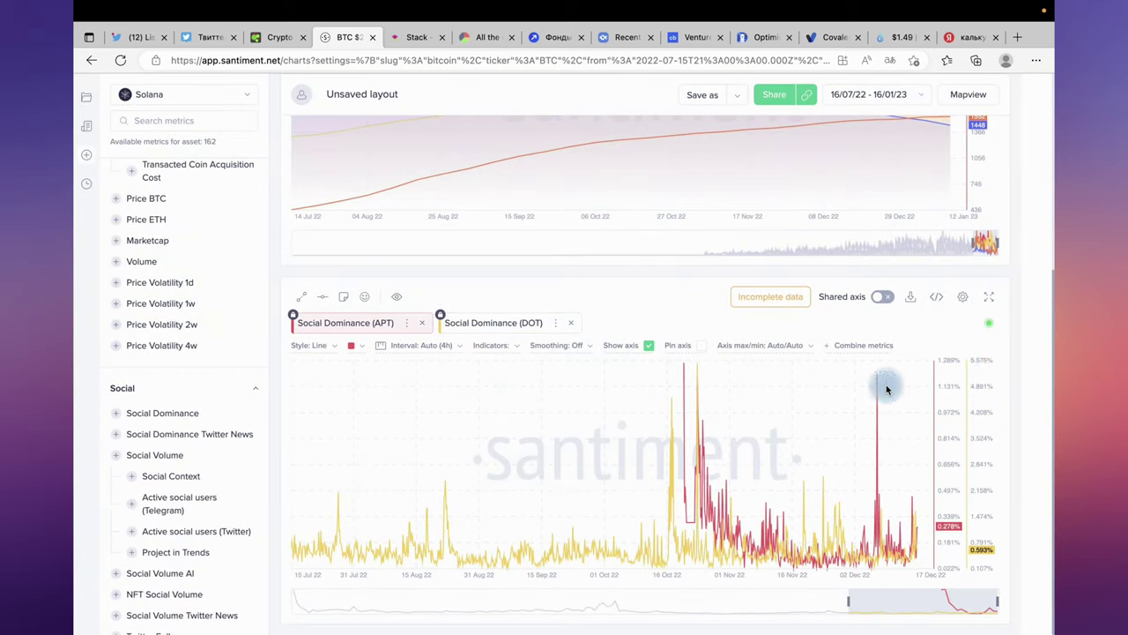
{"action": "left_click", "coordinate": [226, 95]}
{"action": "left_click", "coordinate": [377, 218]}
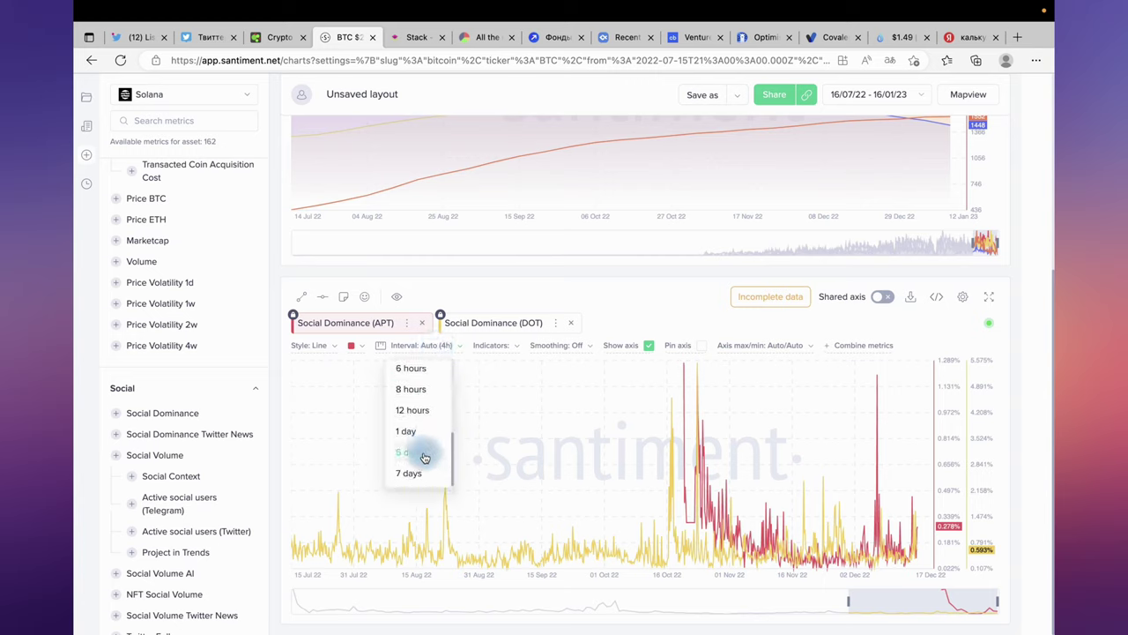
- Set the interval of both the APT and DOT Social Dominance metrics to 1 day
{"action": "left_click", "coordinate": [414, 439]}
{"action": "left_click", "coordinate": [524, 323]}
{"action": "left_click", "coordinate": [450, 348]}
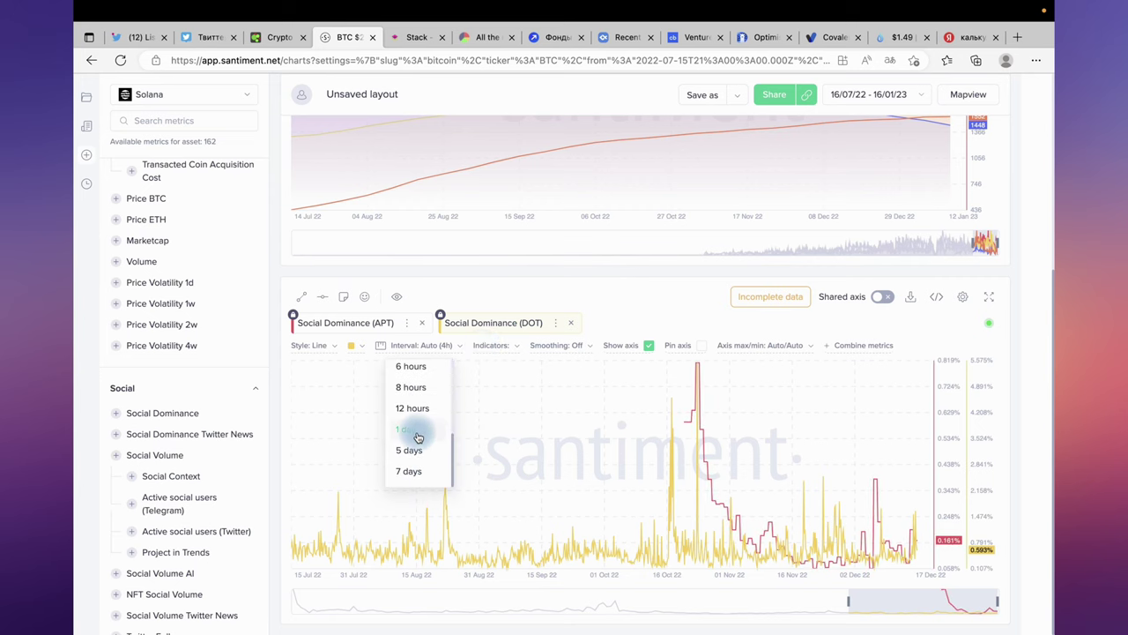
{"action": "left_click", "coordinate": [417, 438]}
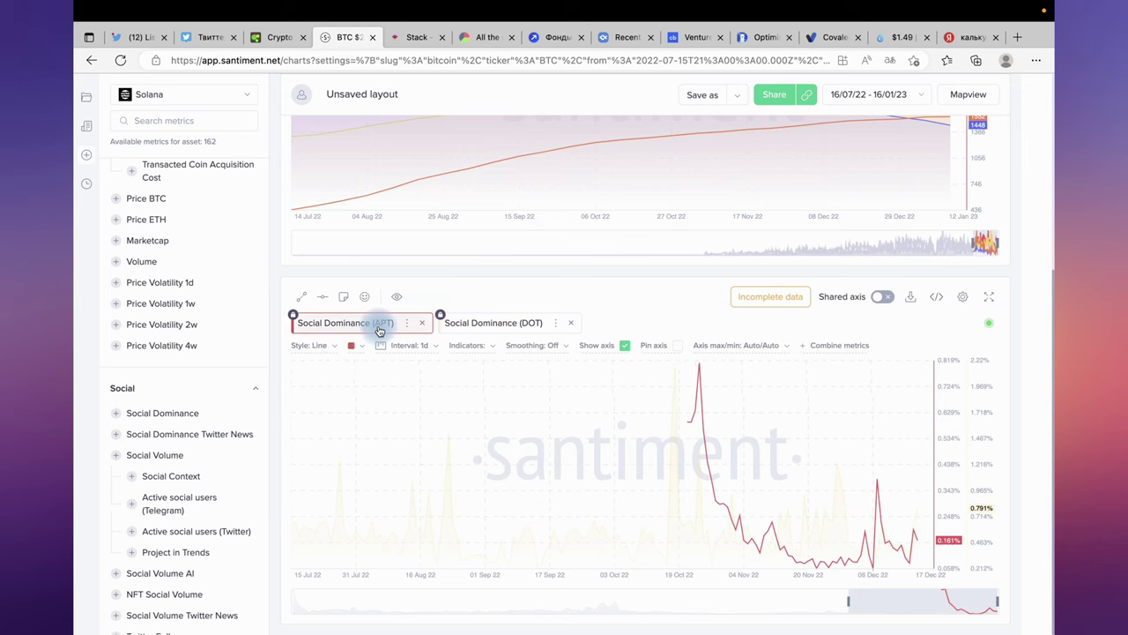
- Set the APT Social Dominance metric's style to Area and enable the shared axis on the Social Dominance chart
{"action": "left_click", "coordinate": [317, 376]}
{"action": "left_click", "coordinate": [881, 298]}
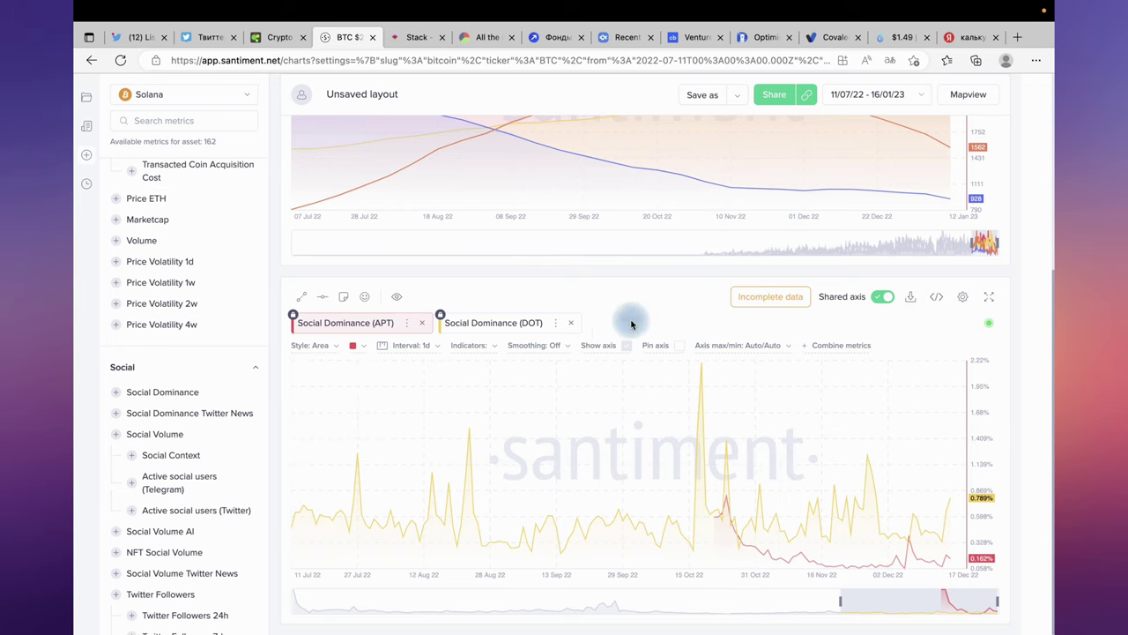
- Switch to the Stack Prospector page and examine the commit charts of projects in the Declining Development preset
{"action": "left_click", "coordinate": [410, 40]}
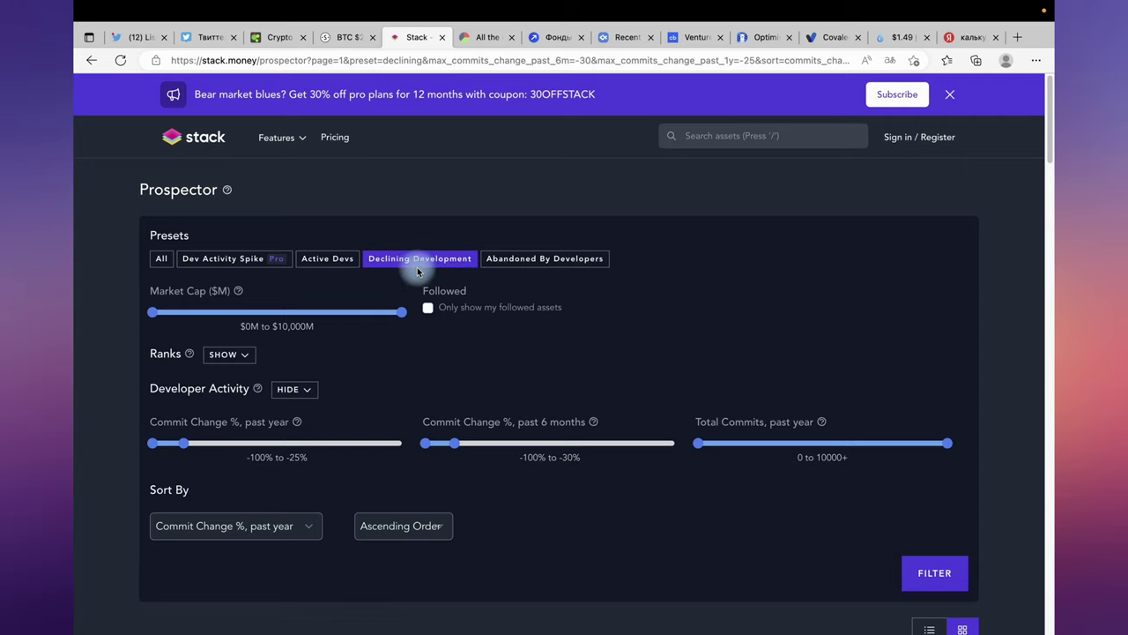
{"action": "scroll", "coordinate": [993, 435], "scroll_direction": "down", "scroll_amount": 5}
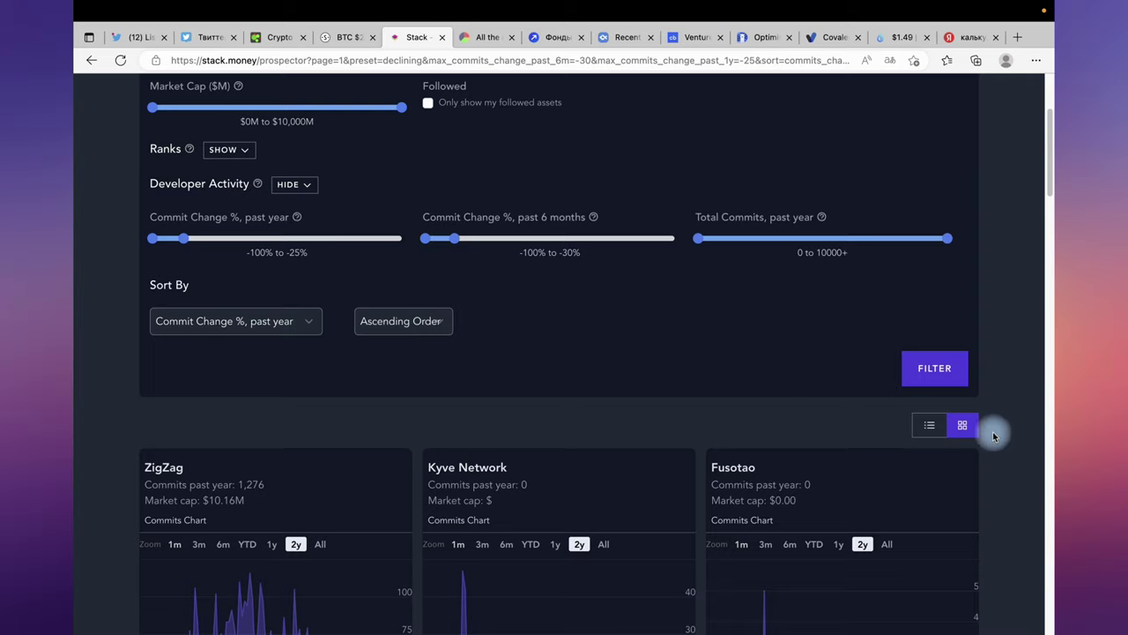
{"action": "scroll", "coordinate": [823, 359], "scroll_direction": "down", "scroll_amount": 10}
{"action": "scroll", "coordinate": [605, 315], "scroll_direction": "up", "scroll_amount": 5}
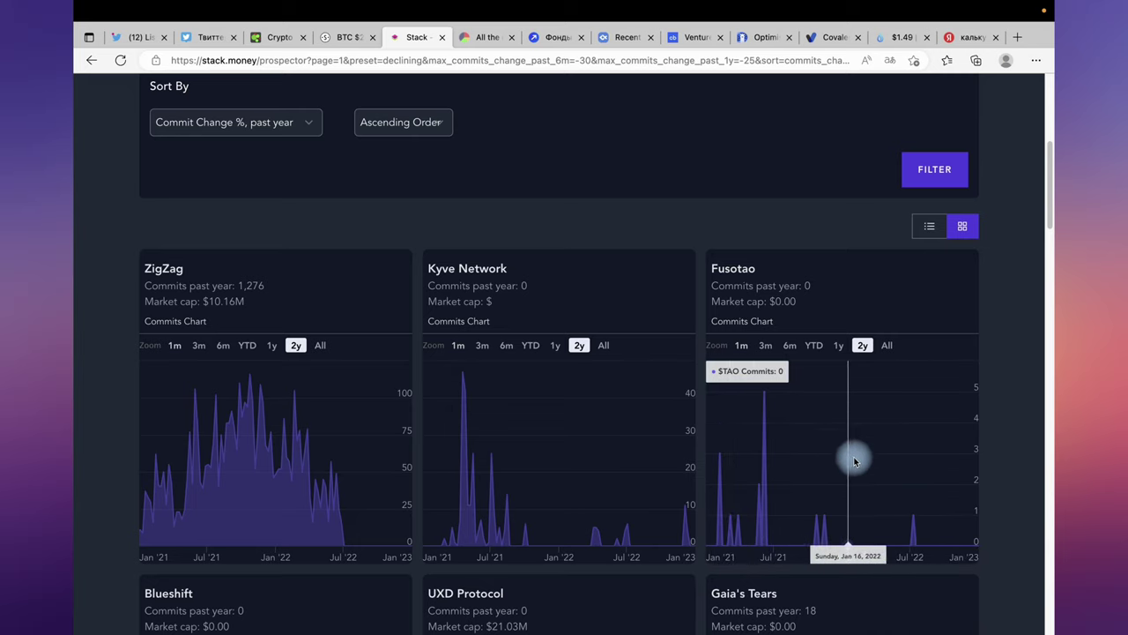
{"action": "scroll", "coordinate": [1002, 422], "scroll_direction": "down", "scroll_amount": 3}
{"action": "scroll", "coordinate": [1002, 422], "scroll_direction": "down", "scroll_amount": 10}
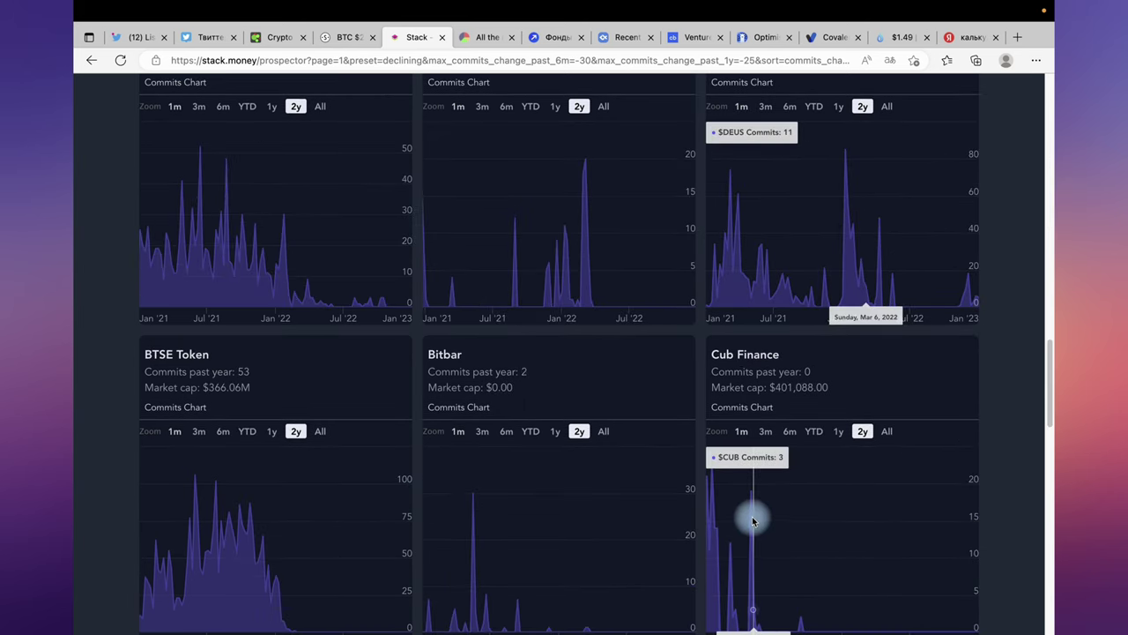
{"action": "scroll", "coordinate": [536, 466], "scroll_direction": "down", "scroll_amount": 3}
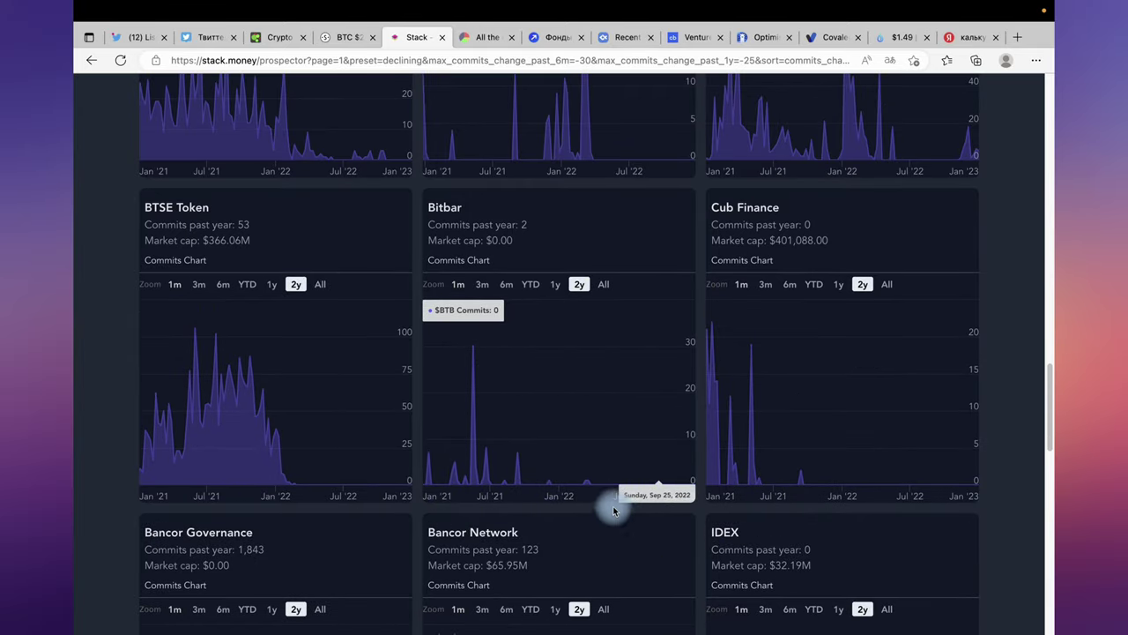
{"action": "scroll", "coordinate": [740, 534], "scroll_direction": "down", "scroll_amount": 4}
{"action": "scroll", "coordinate": [740, 534], "scroll_direction": "down", "scroll_amount": 2}
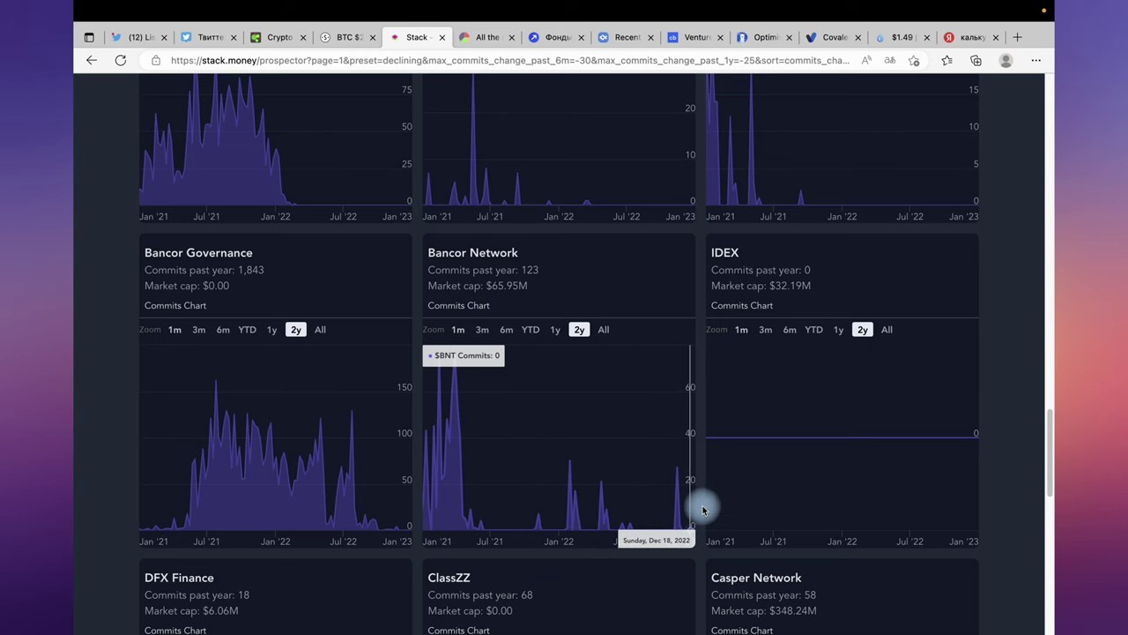
{"action": "scroll", "coordinate": [569, 496], "scroll_direction": "up", "scroll_amount": 15}
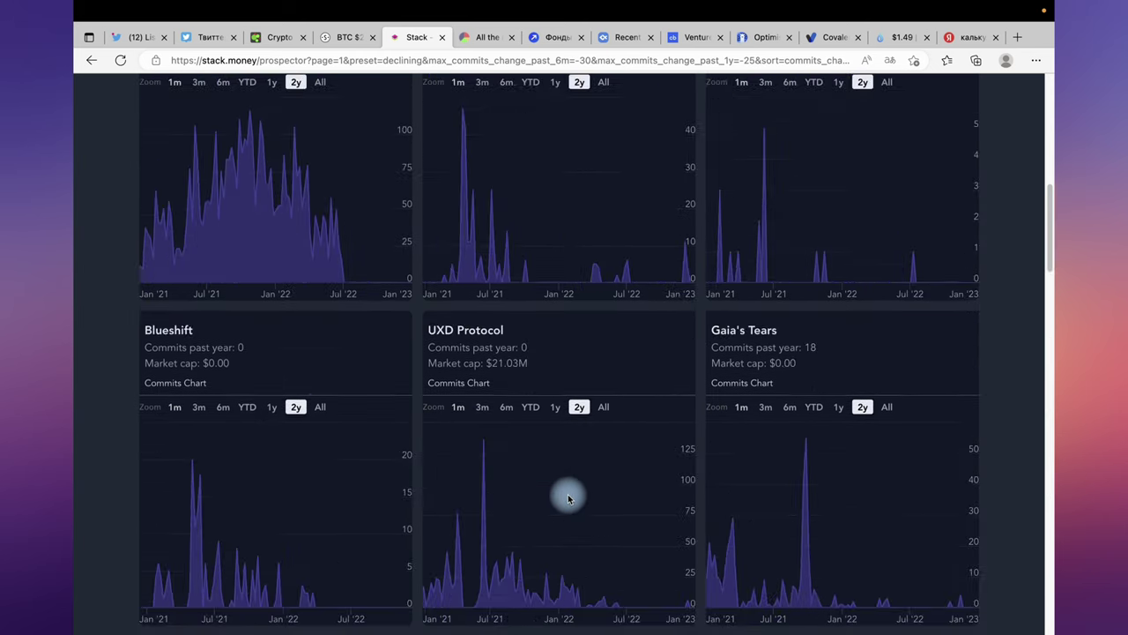
{"action": "scroll", "coordinate": [568, 498], "scroll_direction": "up", "scroll_amount": 10}
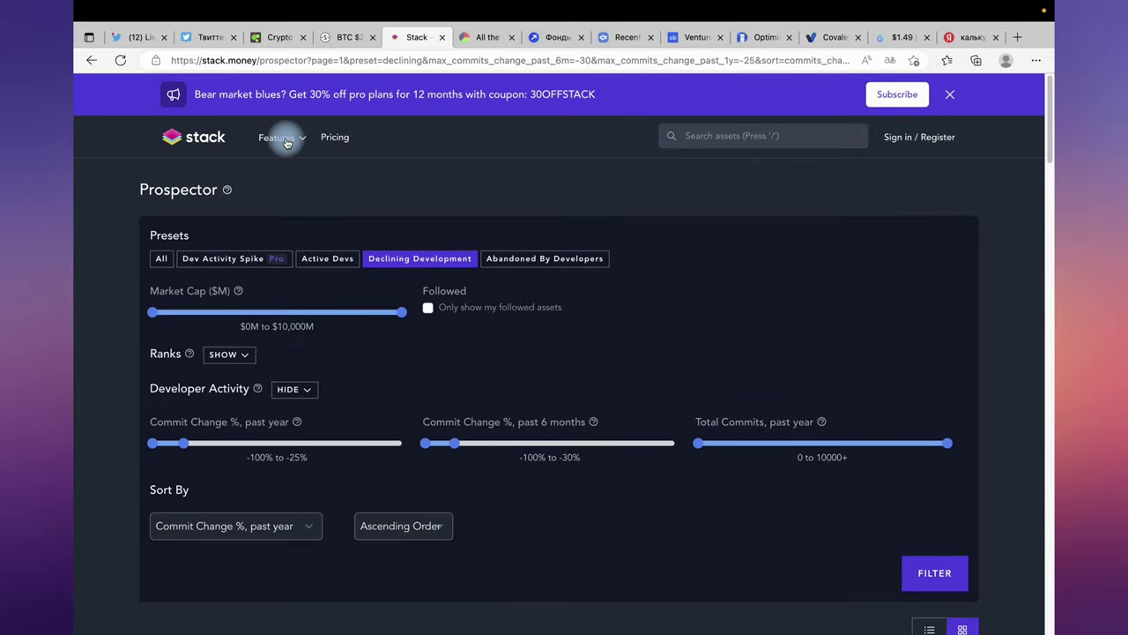
- Review Stack's feature list and reopen Prospector with its default filters instead of the Declining Development preset
{"action": "left_click", "coordinate": [282, 138]}
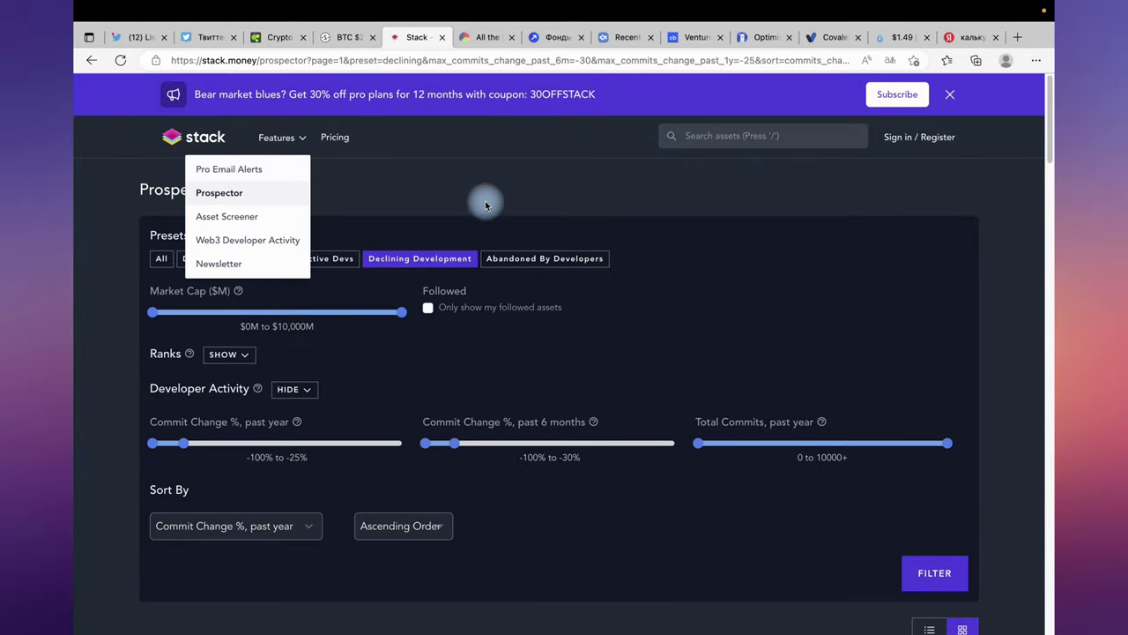
{"action": "left_click", "coordinate": [382, 215]}
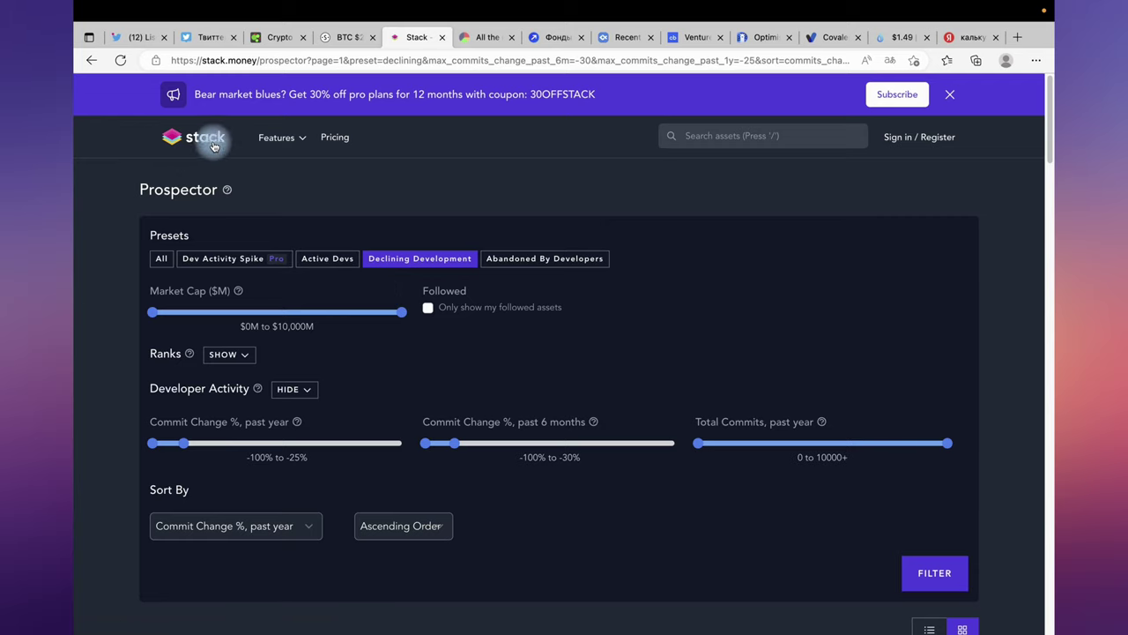
{"action": "left_click", "coordinate": [285, 141]}
{"action": "left_click", "coordinate": [237, 197]}
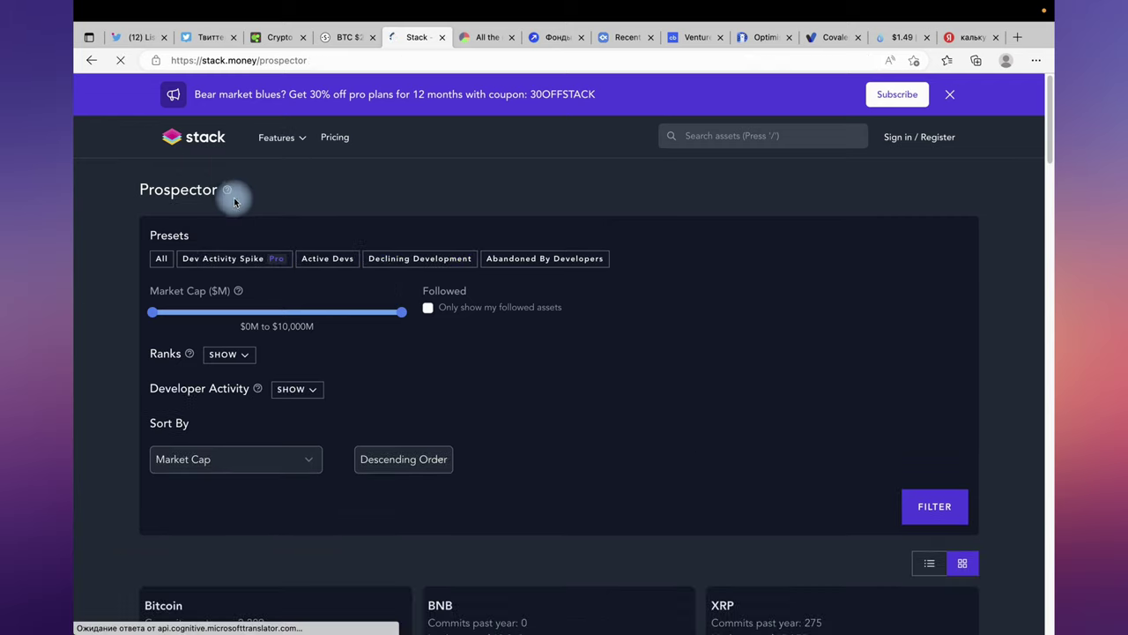
- Examine the two-year commit charts of the projects sorted by descending market cap, from Bitcoin to Cosmos Hub
{"action": "scroll", "coordinate": [167, 266], "scroll_direction": "down", "scroll_amount": 5}
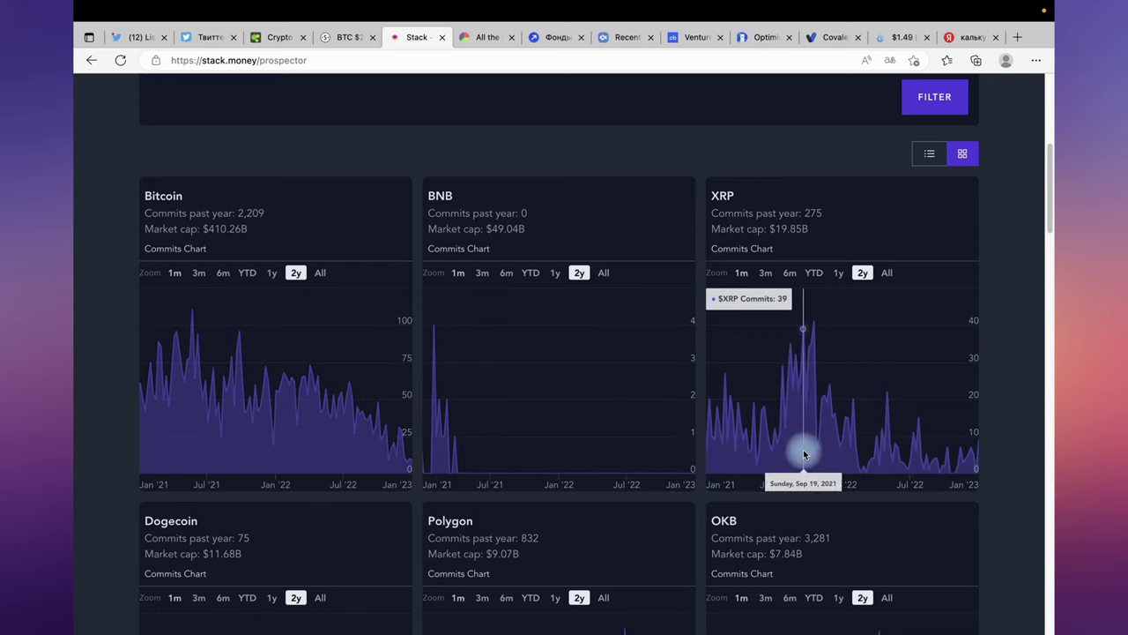
{"action": "scroll", "coordinate": [718, 385], "scroll_direction": "down", "scroll_amount": 3}
{"action": "scroll", "coordinate": [674, 455], "scroll_direction": "down", "scroll_amount": 2}
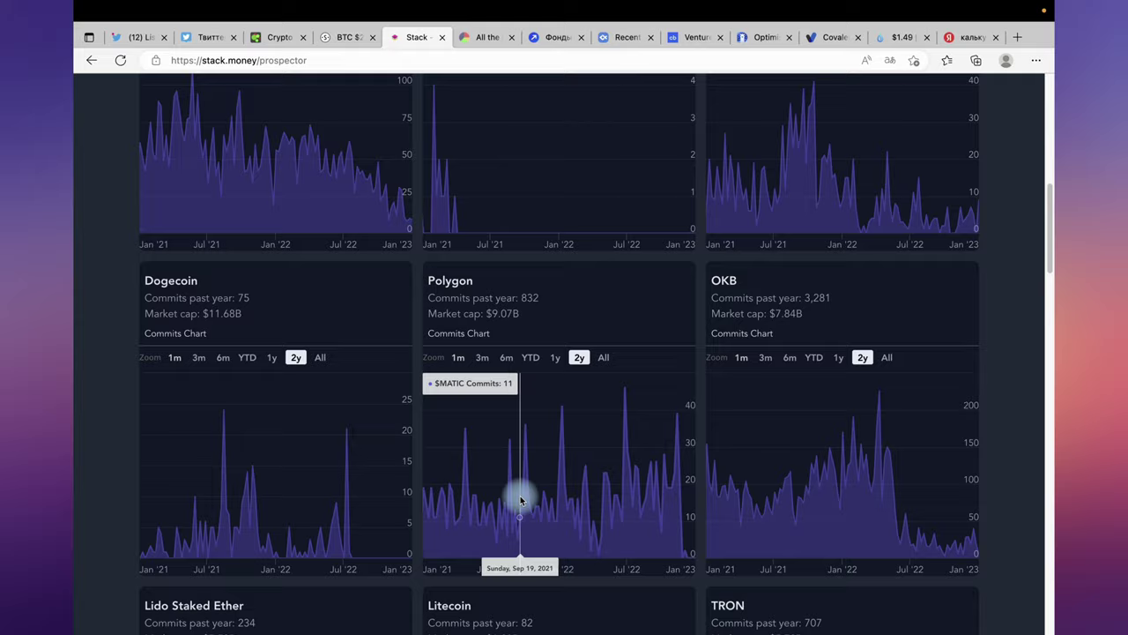
{"action": "scroll", "coordinate": [640, 454], "scroll_direction": "down", "scroll_amount": 5}
{"action": "scroll", "coordinate": [639, 453], "scroll_direction": "down", "scroll_amount": 4}
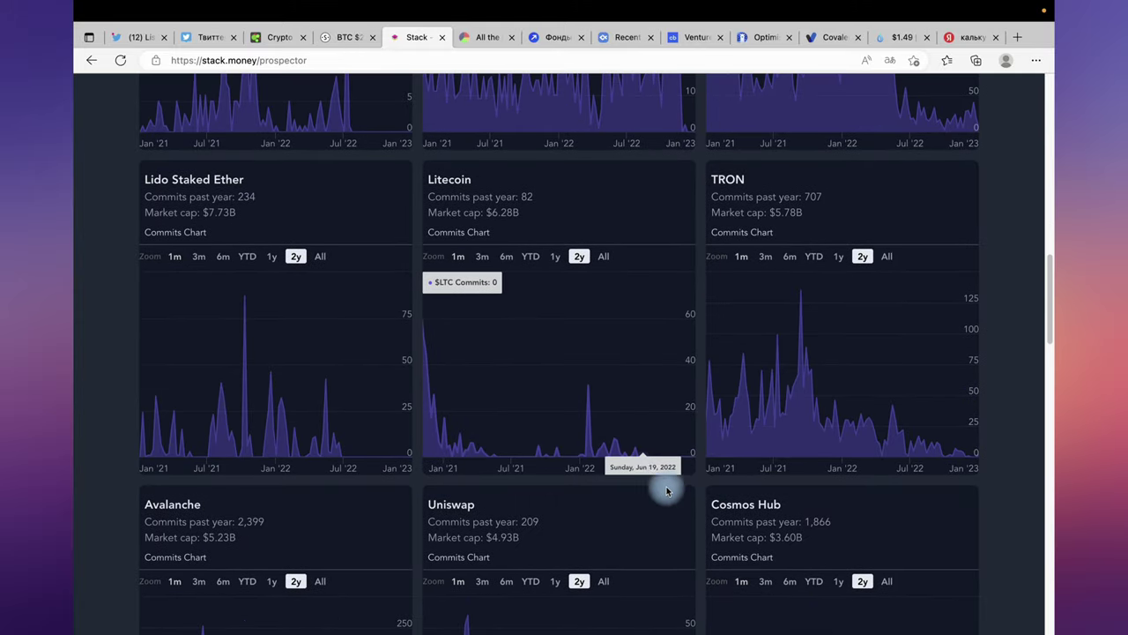
{"action": "scroll", "coordinate": [692, 486], "scroll_direction": "down", "scroll_amount": 5}
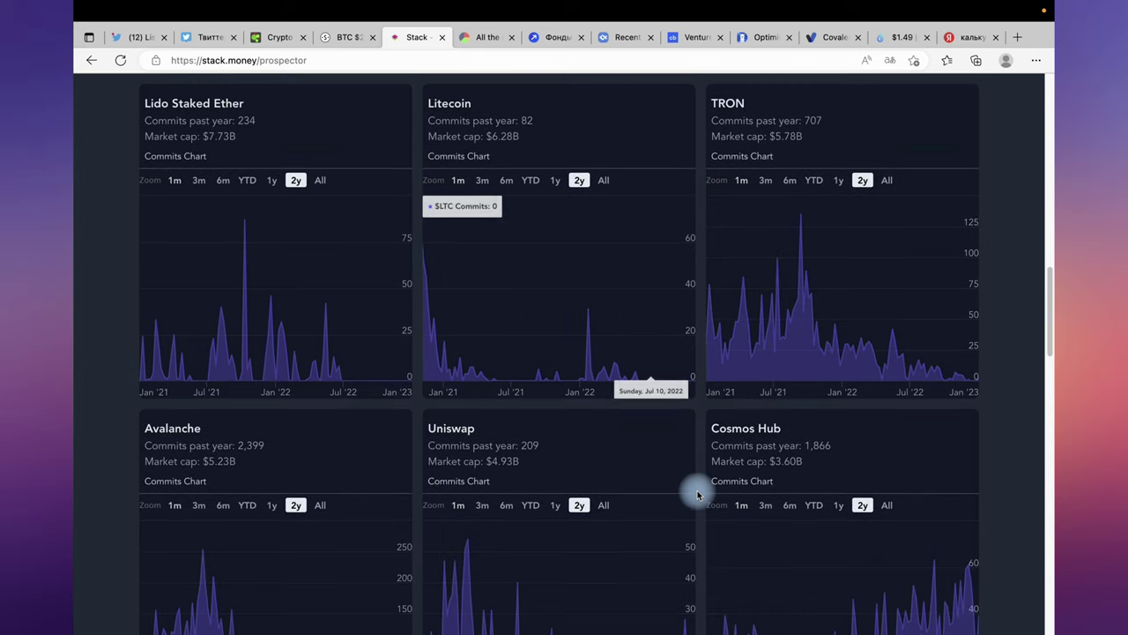